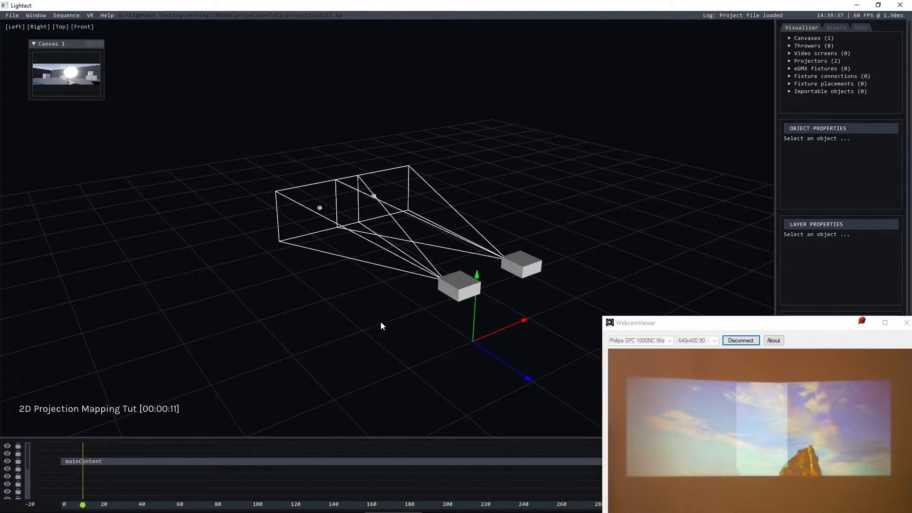
Switch to the laTutorial game window, look around its scene to check the live canvas feed, and return to Lightact.
left_click_drag(380, 318, 331, 311)
key("alt+Tab")
key("alt+Tab")
key("alt+Tab")
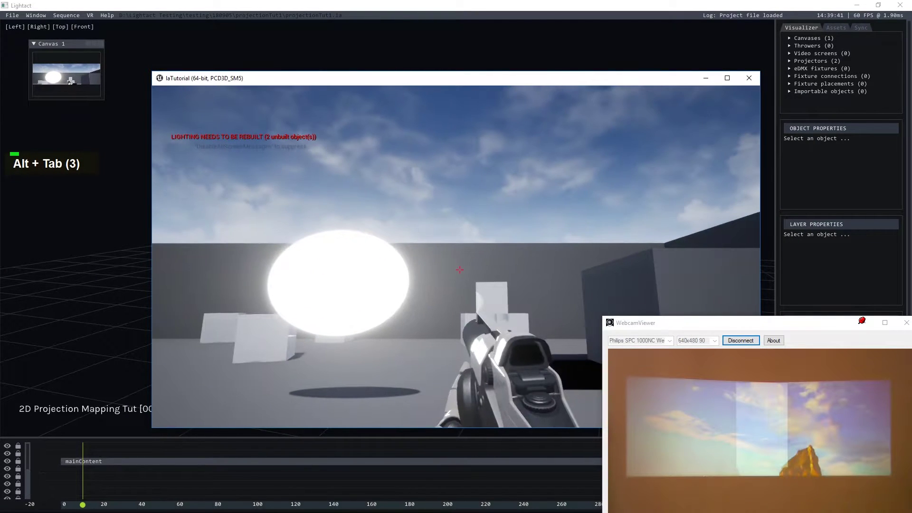
left_click(459, 270)
left_click(459, 270)
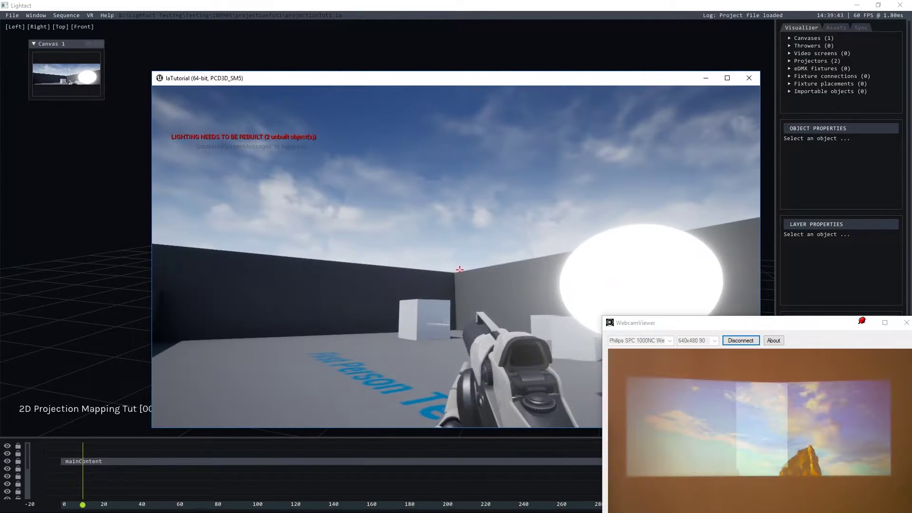
left_click(459, 270)
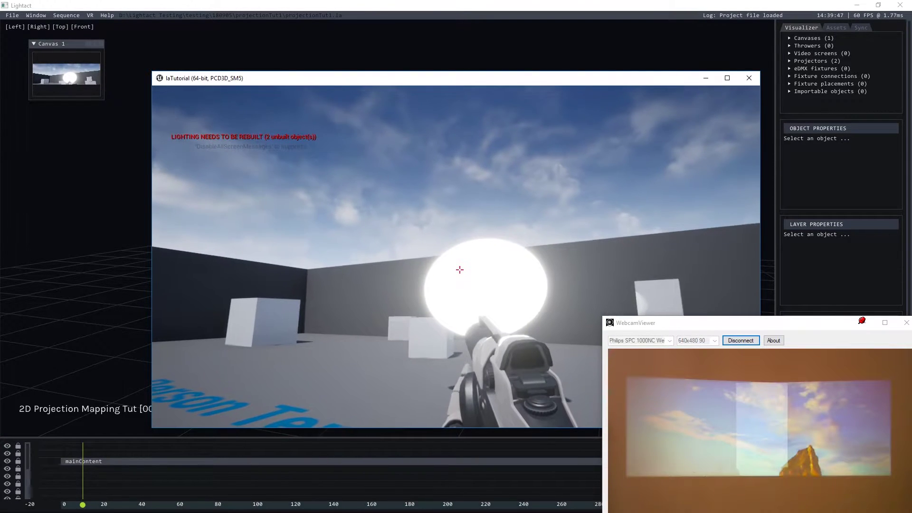
left_click(460, 270)
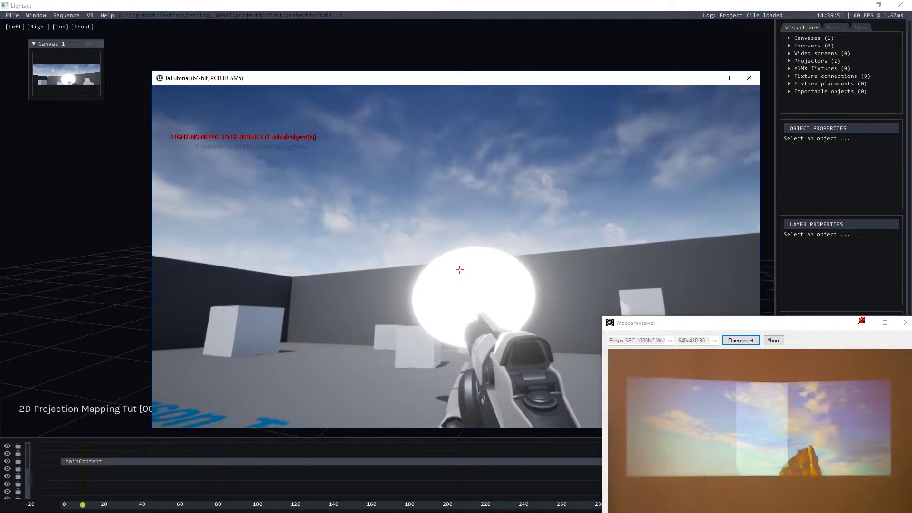
key("alt+Tab")
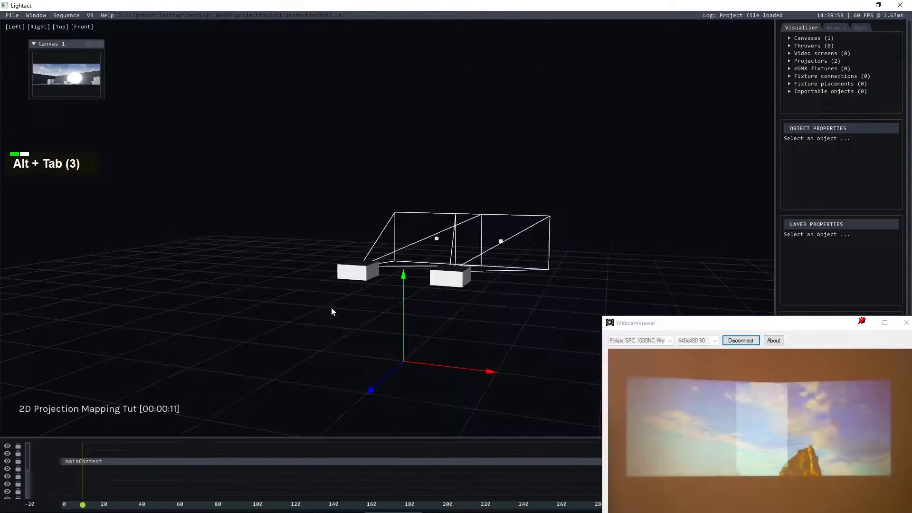
mouse_move(209, 266)
left_mouse_down()
mouse_move(271, 280)
mouse_move(225, 270)
left_mouse_up()
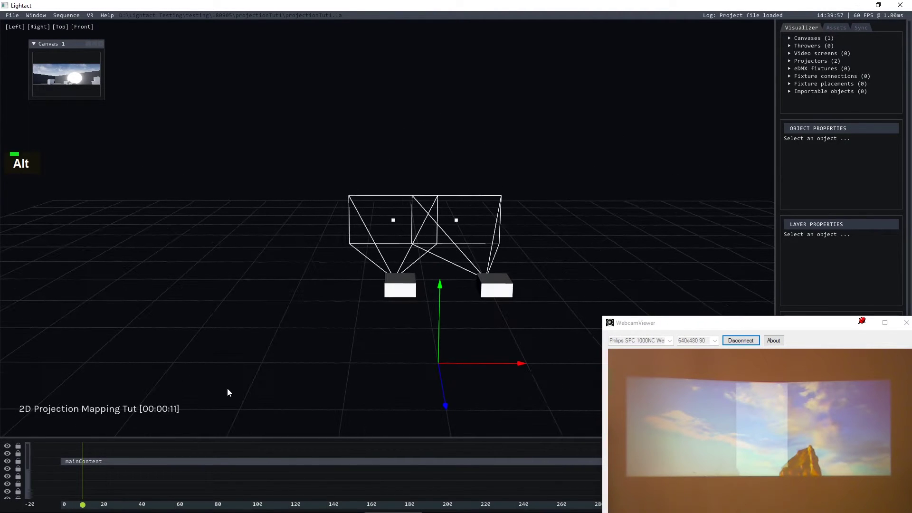
Examine how the Spout listener feeds the Render to canvas node in the mainContent layer, and close the layer's node editor.
double_click(225, 461)
scroll(426, 190, "down", 4)
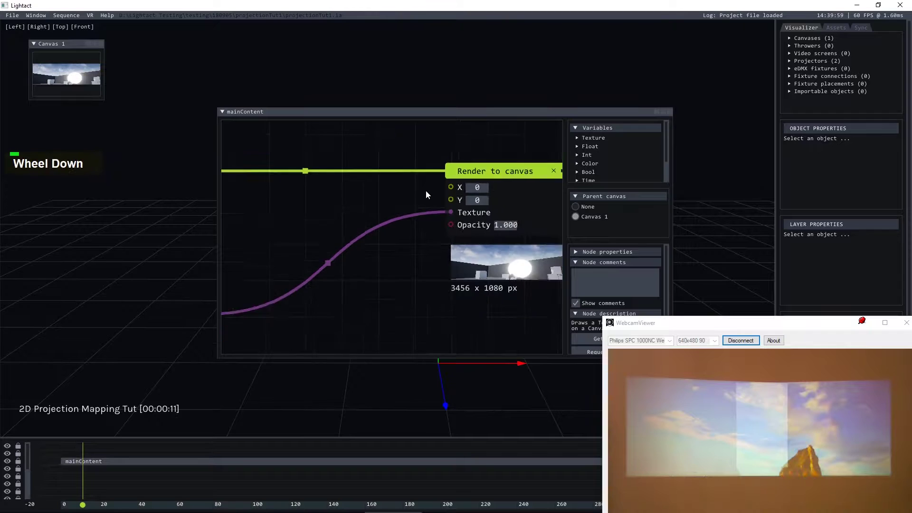
scroll(331, 229, "up", 4)
left_click(330, 247)
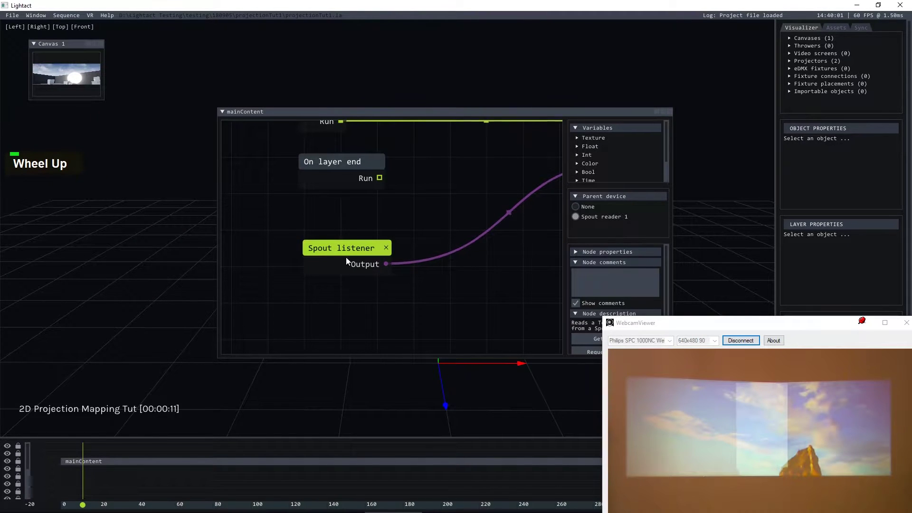
scroll(299, 256, "down", 5)
scroll(309, 257, "up", 5)
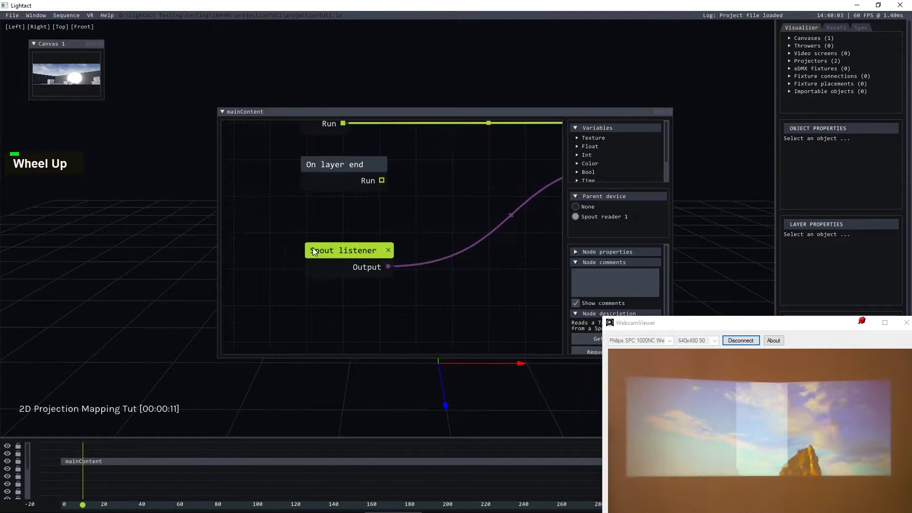
scroll(314, 252, "down", 2)
scroll(534, 183, "up", 4)
left_click(476, 182)
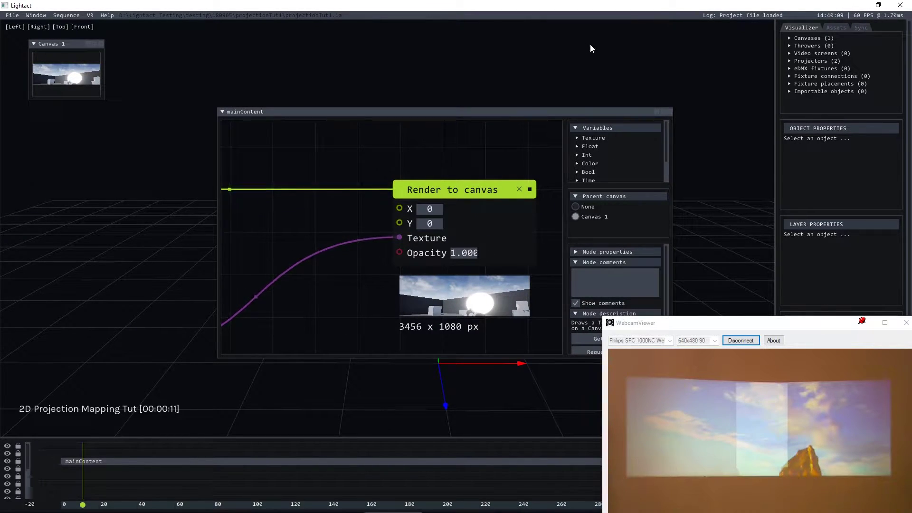
left_click(669, 112)
double_click(661, 257)
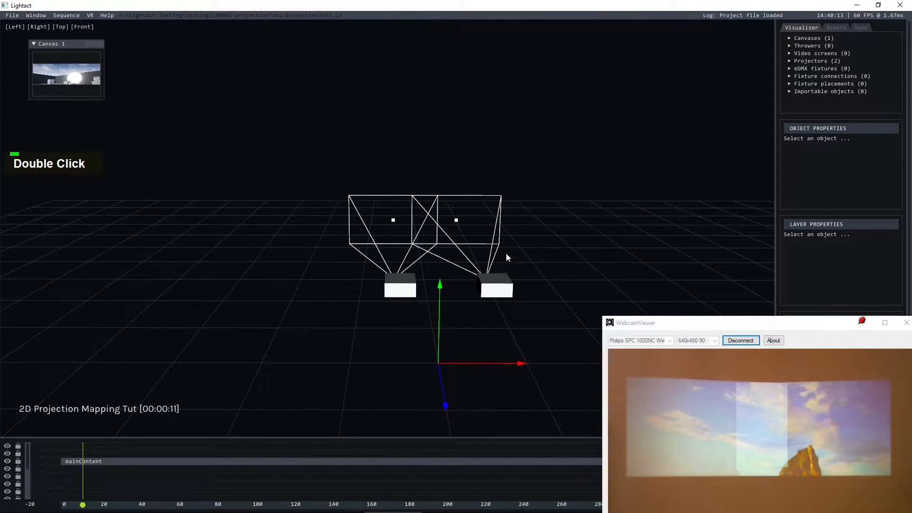
Compare the Object and Canvas source options of Projector 1, keep Canvas selected, and check Projector 2's source.
left_click(497, 285)
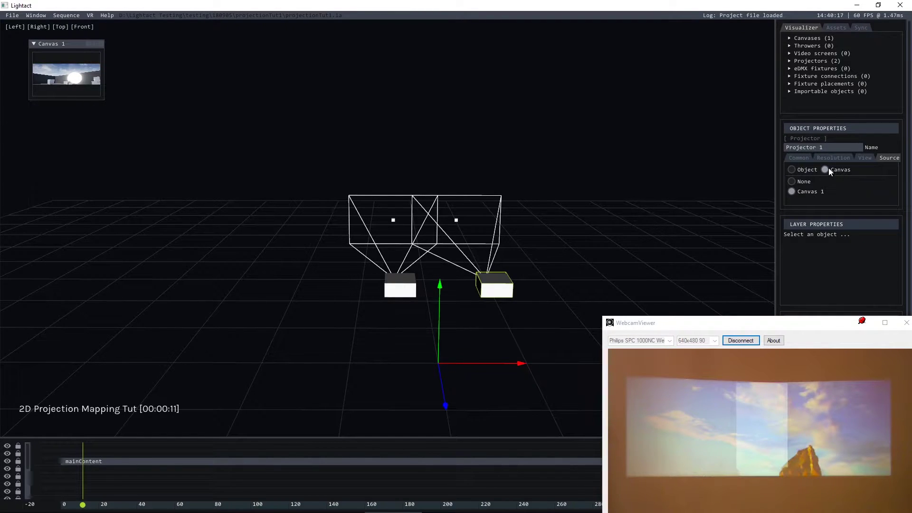
left_click(792, 170)
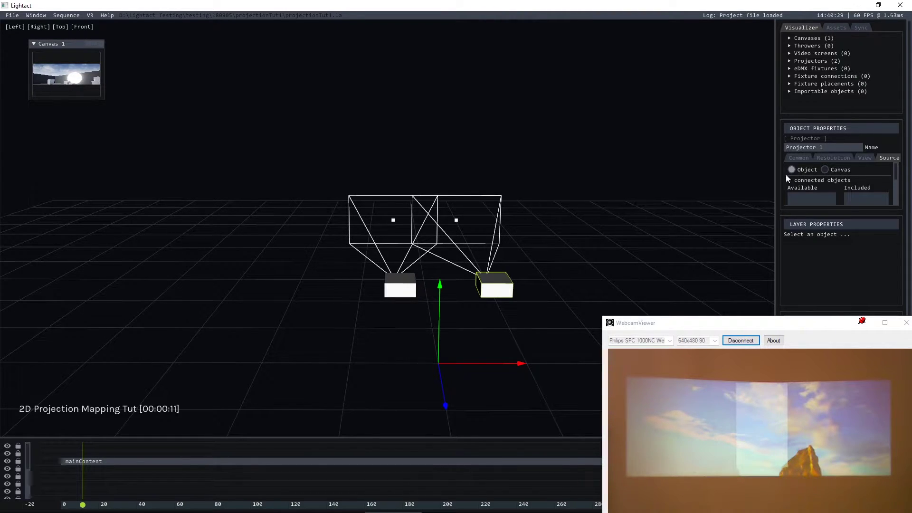
left_click(848, 171)
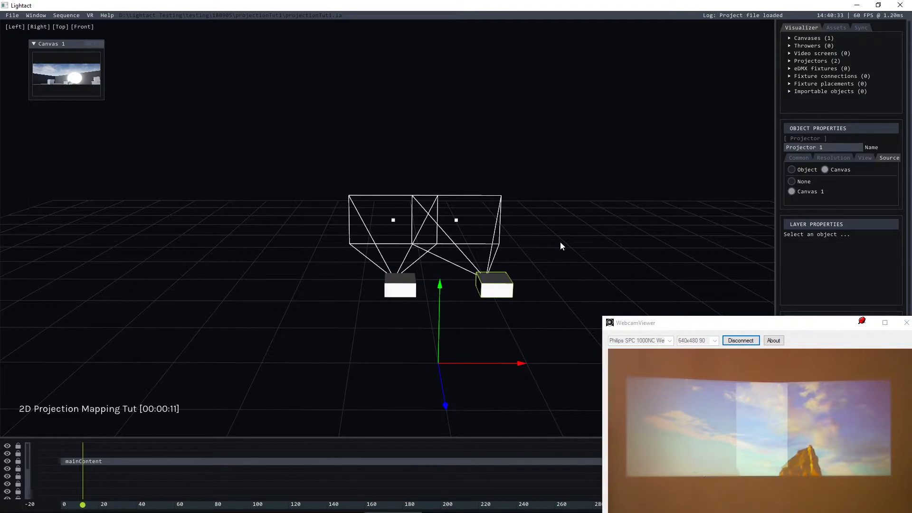
left_click(405, 289)
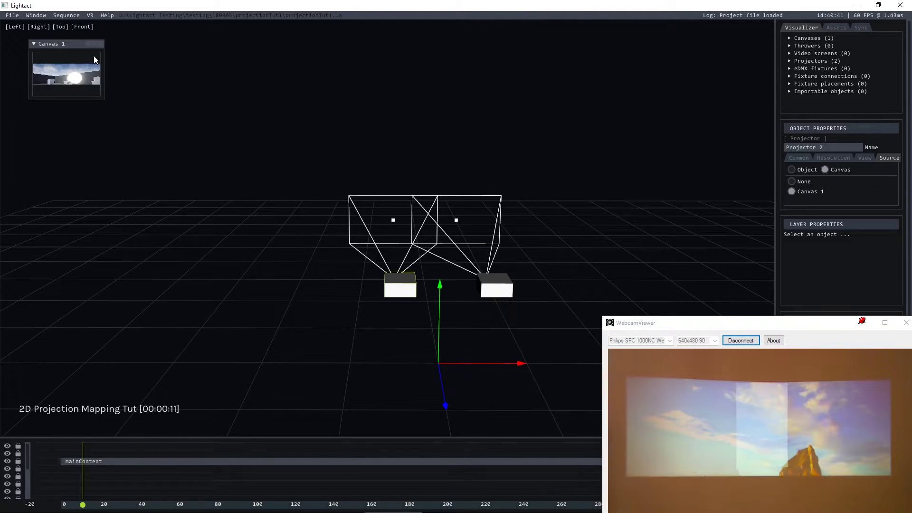
Open the Canvas 1 mapping editor and move Projector 2's region onto the bright sphere at about 2007, 236.
left_click_drag(60, 42, 90, 67)
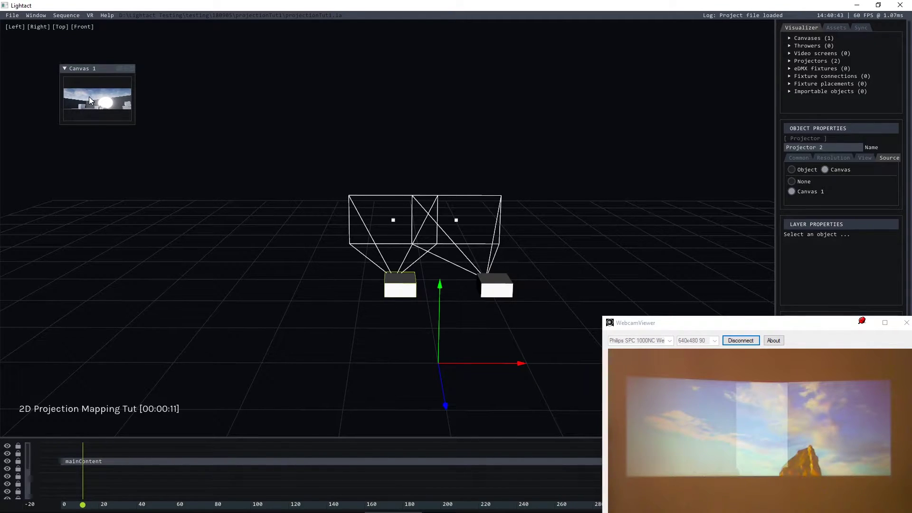
double_click(90, 96)
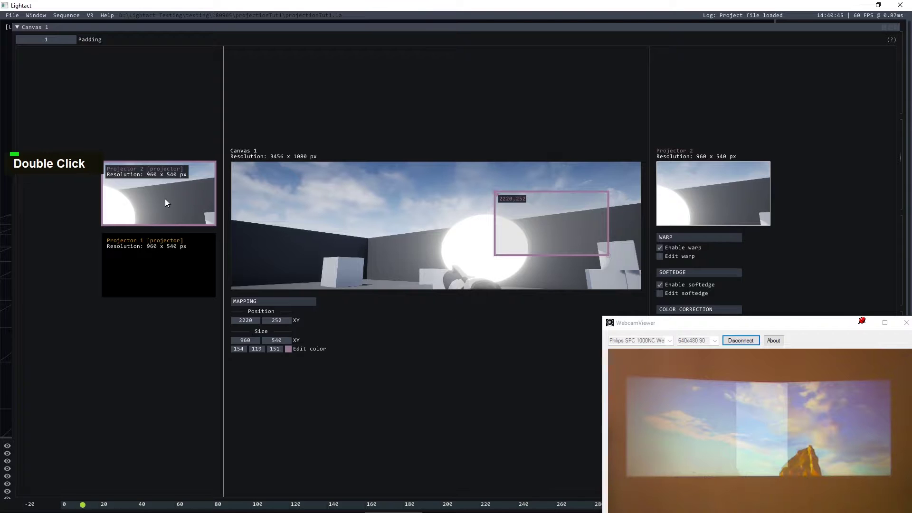
left_click_drag(513, 211, 486, 210)
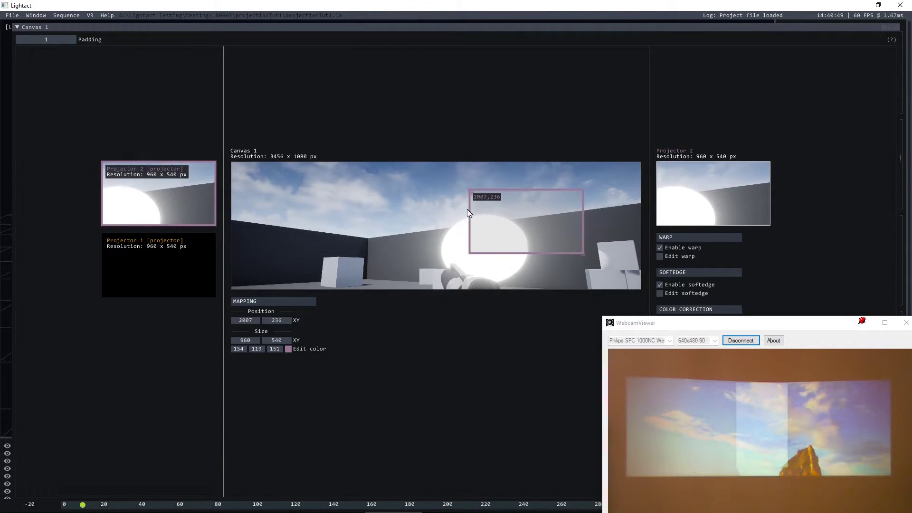
Move Projector 1's mapping region on Canvas 1 to about 288, 260 and close the mapping editor.
double_click(155, 266)
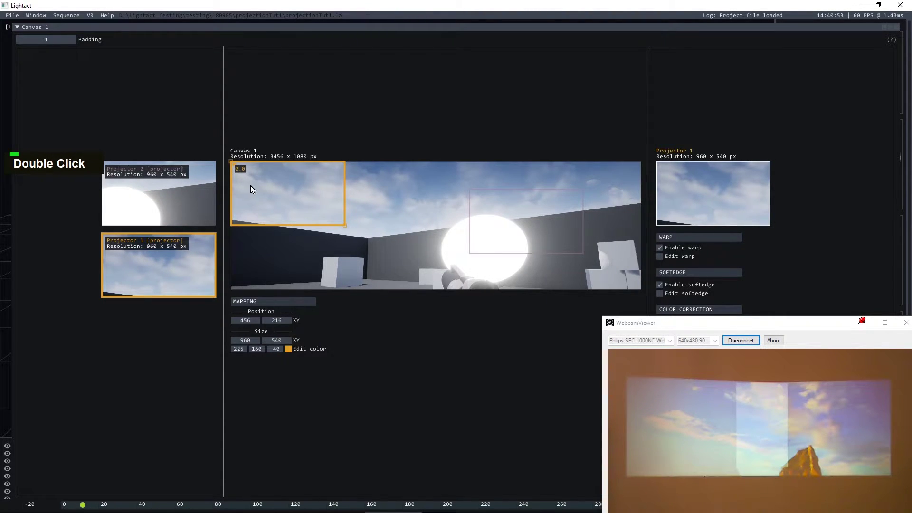
left_click_drag(286, 194, 304, 208)
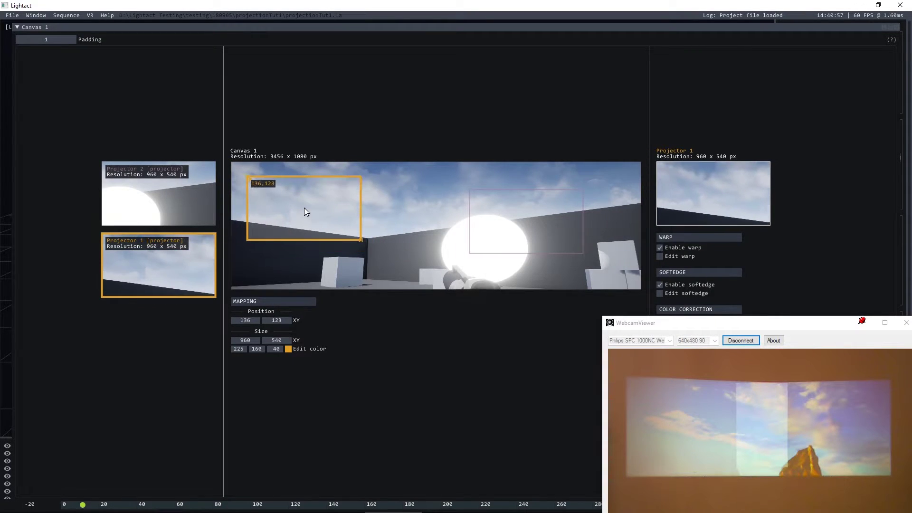
left_click_drag(350, 230, 352, 236)
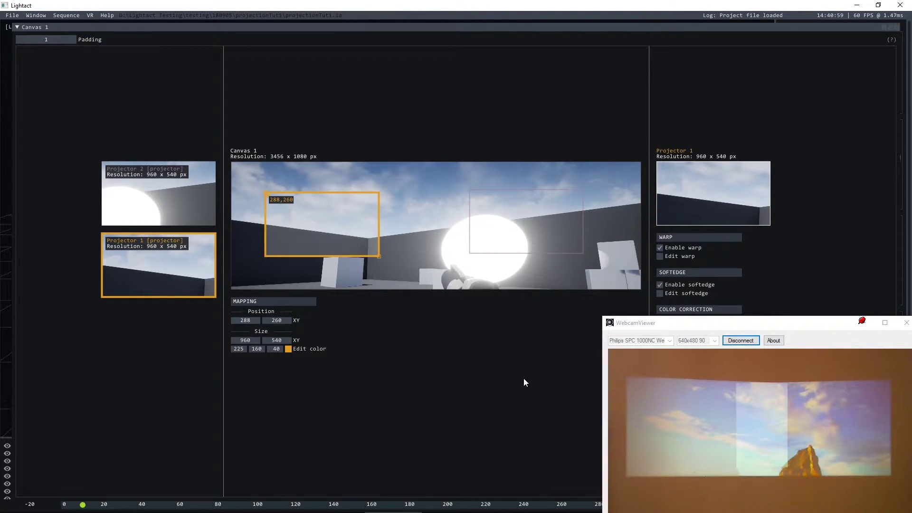
left_click(897, 28)
Open the Video Output window and maximize it to show both projector screens beside Output 1.
left_click_drag(579, 270, 578, 272)
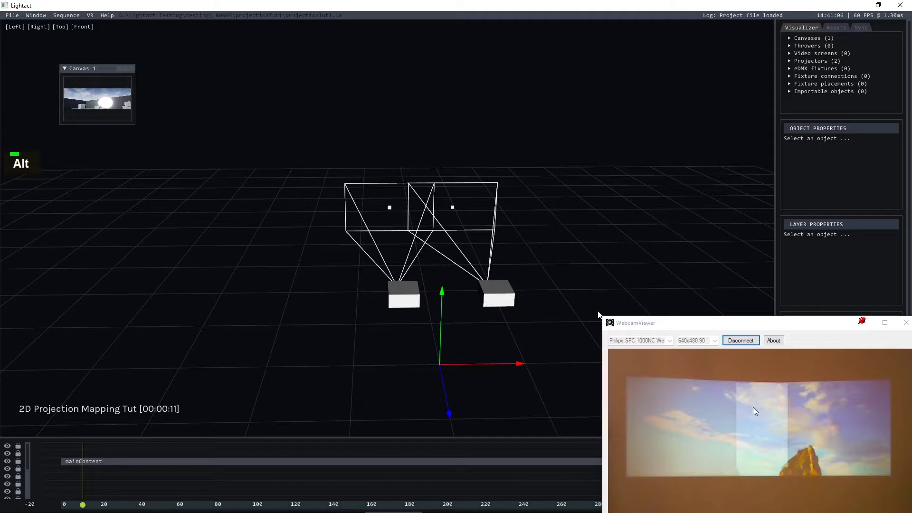
left_click(718, 332)
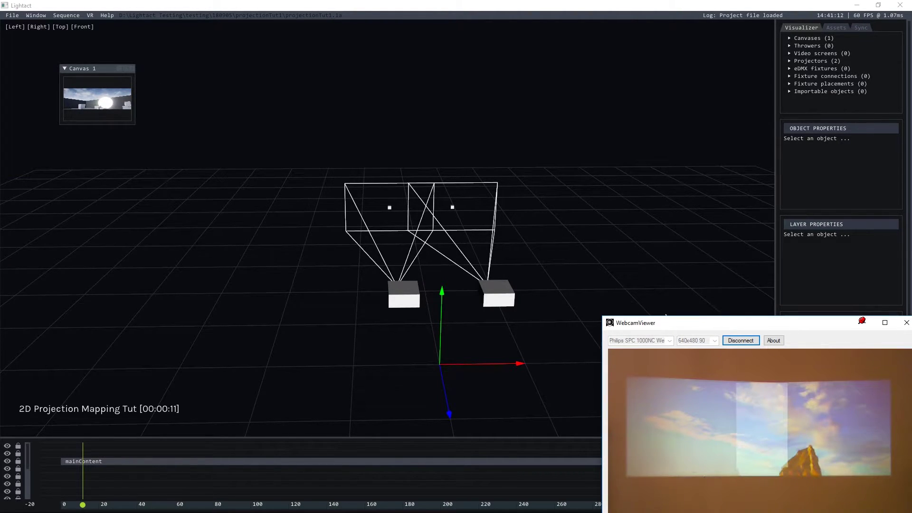
left_click(589, 236)
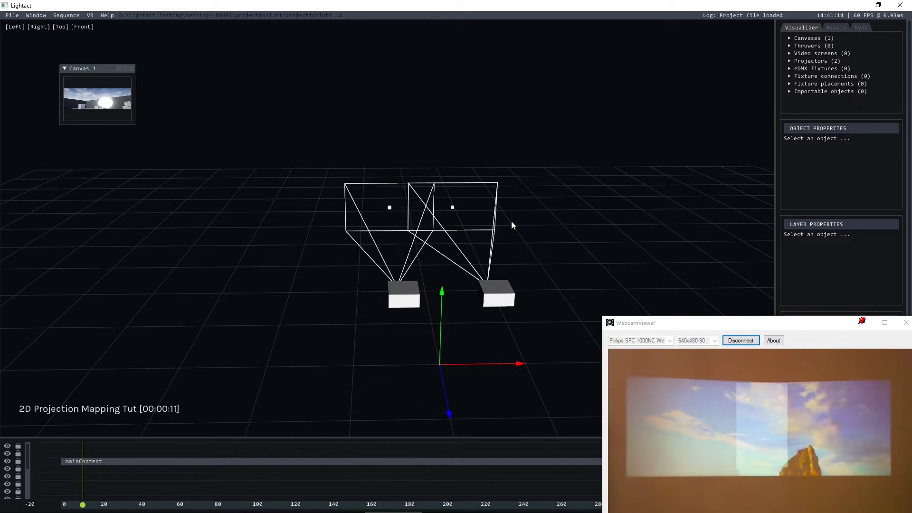
key("F6")
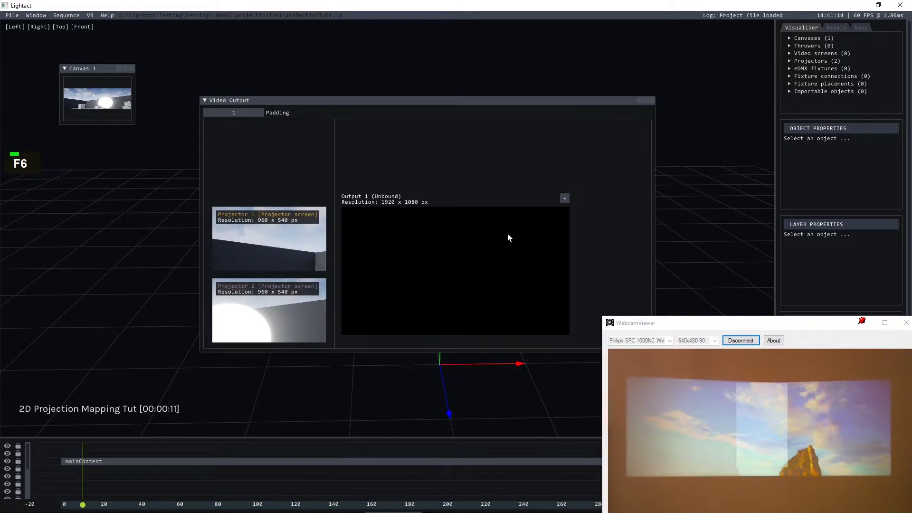
double_click(535, 102)
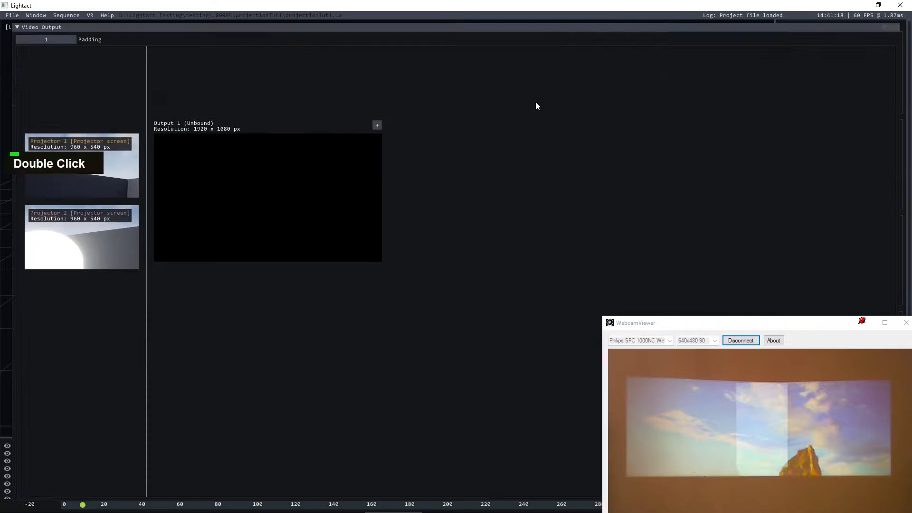
scroll(208, 161, "down", 1)
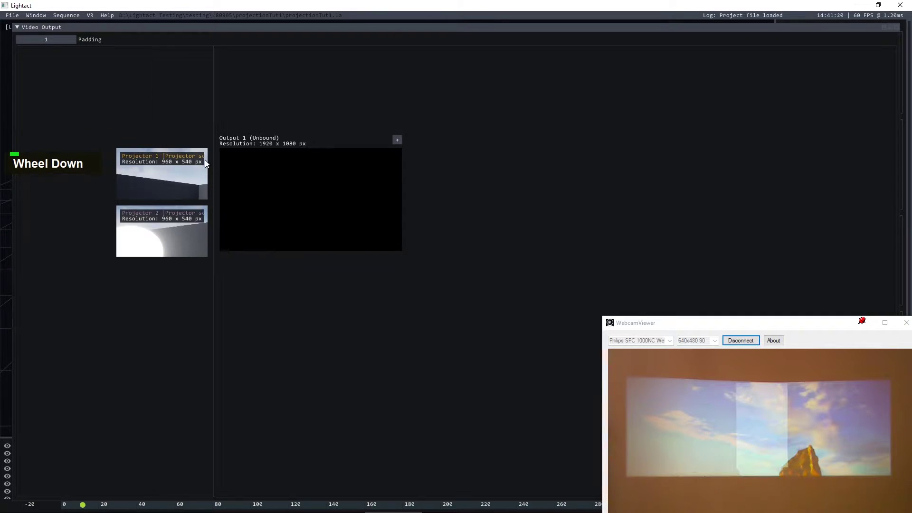
scroll(271, 177, "up", 3)
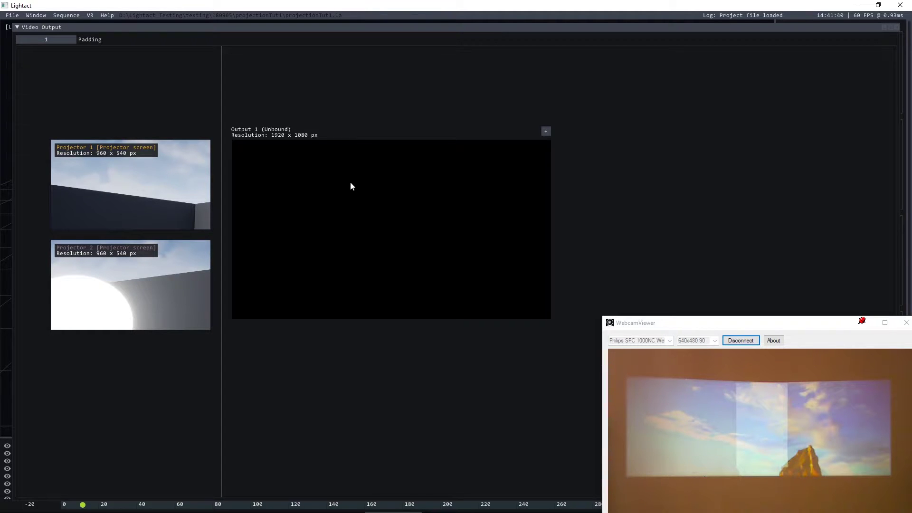
Add the Projector 1 and Projector 2 screens to video output Output 1.
right_click(158, 186)
mouse_move(181, 192)
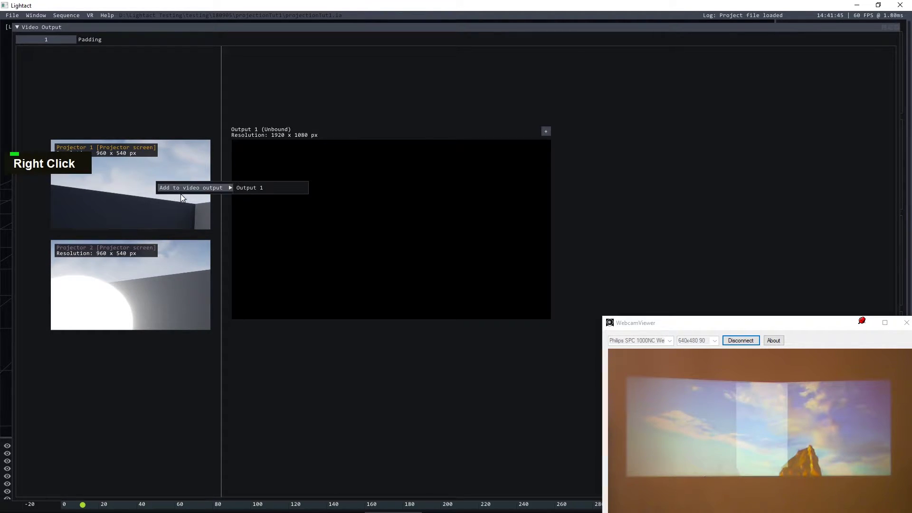
left_click(281, 185)
right_click(176, 259)
mouse_move(201, 265)
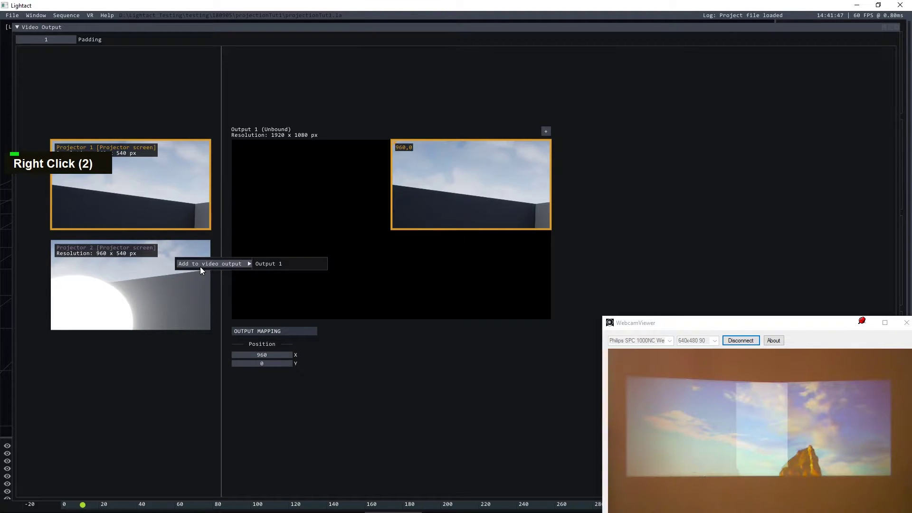
left_click(272, 265)
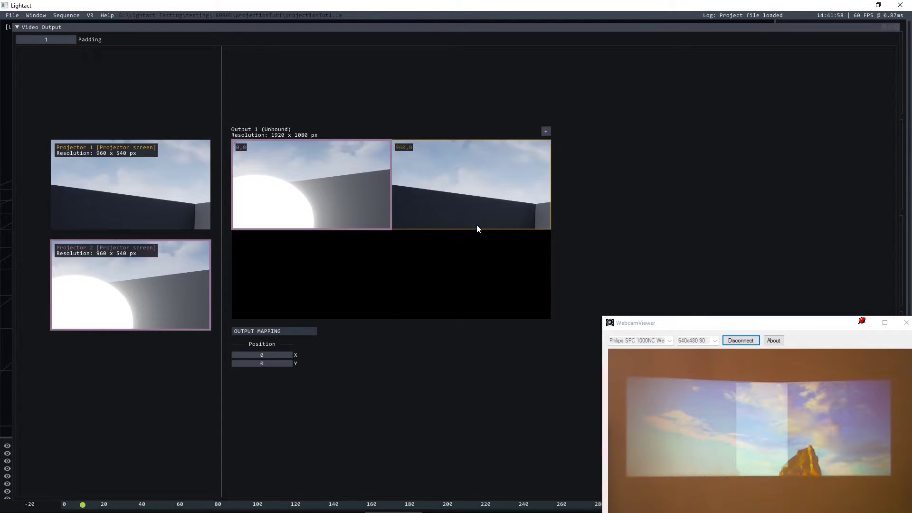
Bind Output 1 to the 1920 x 1080 display at 3840, 0 and close the Video Output window.
left_click(545, 132)
mouse_move(558, 144)
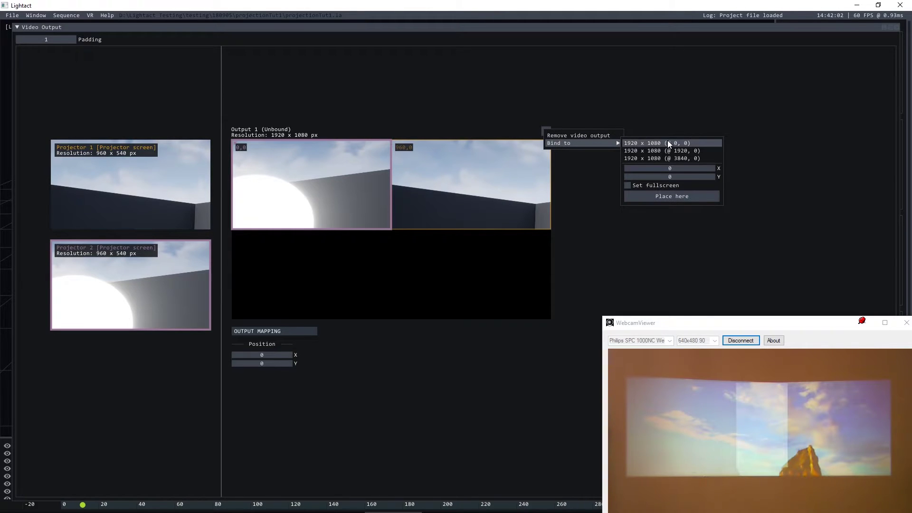
left_click(668, 158)
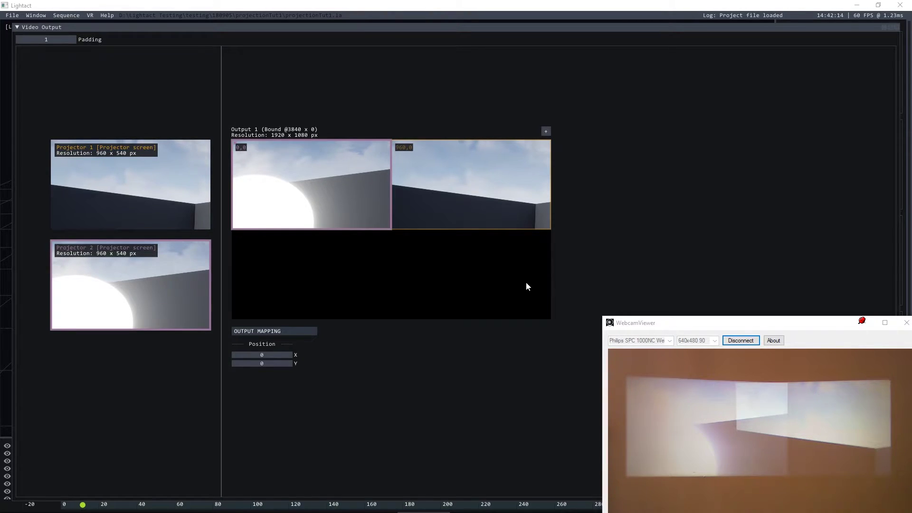
left_click(897, 27)
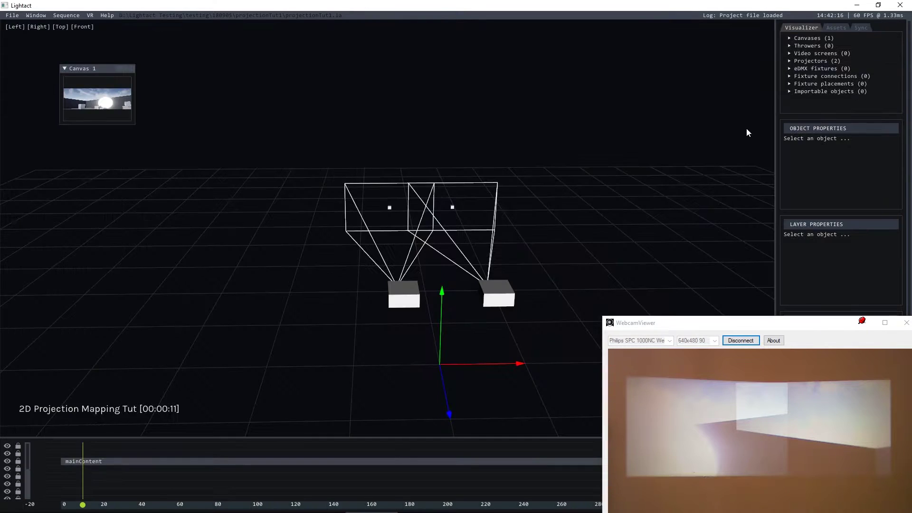
Open the mainContent layer and add a Test image: rectangles node below the Spout listener node.
double_click(104, 105)
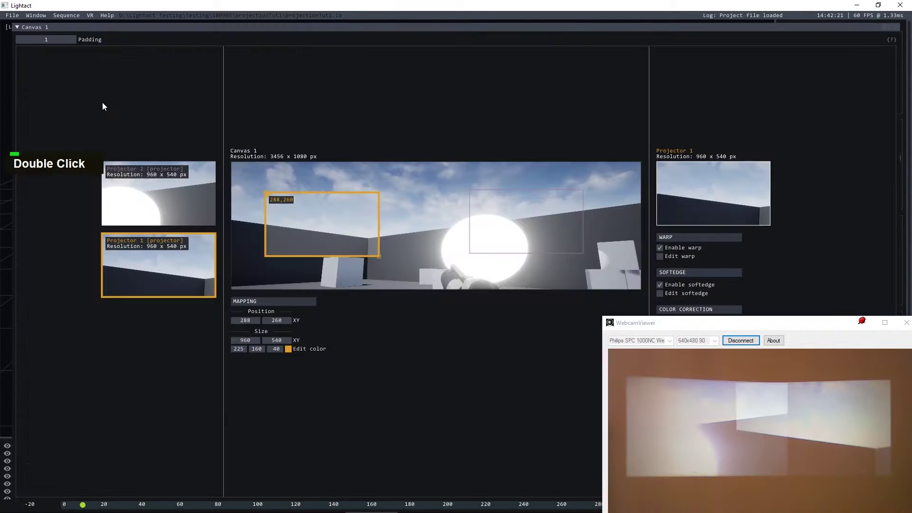
left_click(897, 27)
double_click(125, 459)
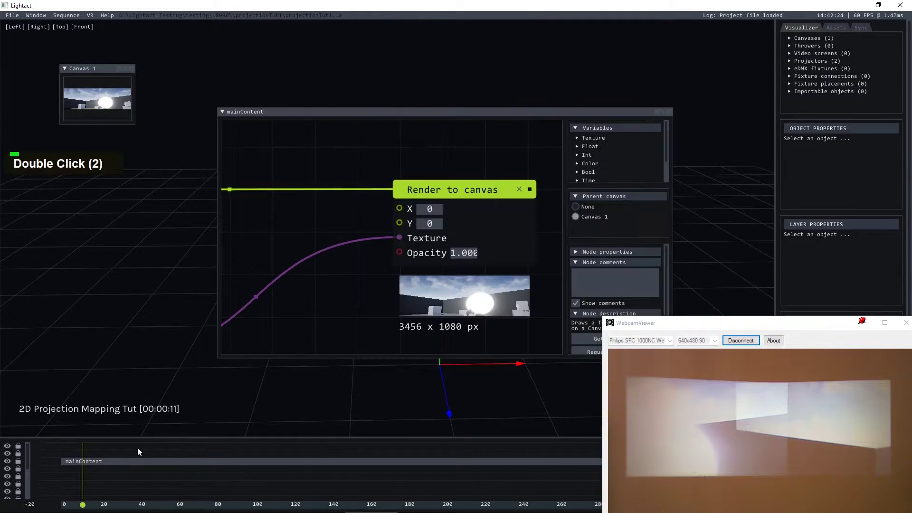
scroll(498, 157, "down", 5)
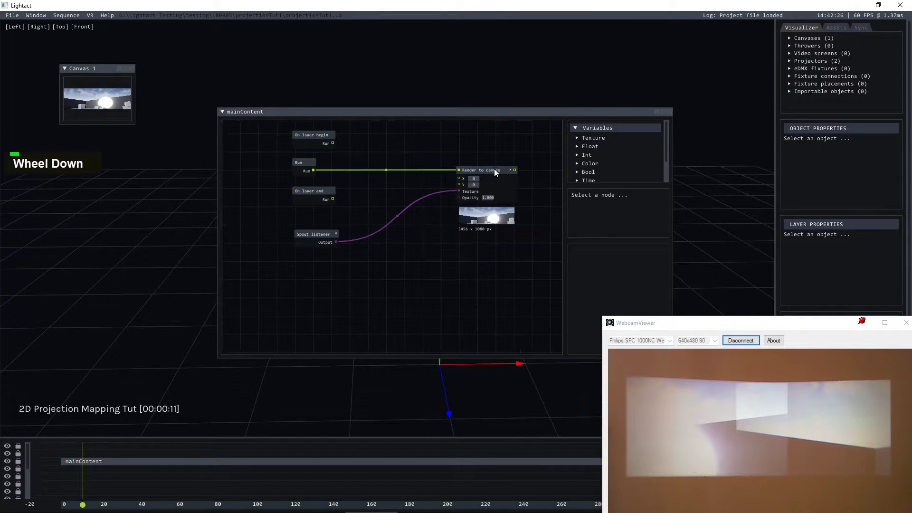
right_click(354, 275)
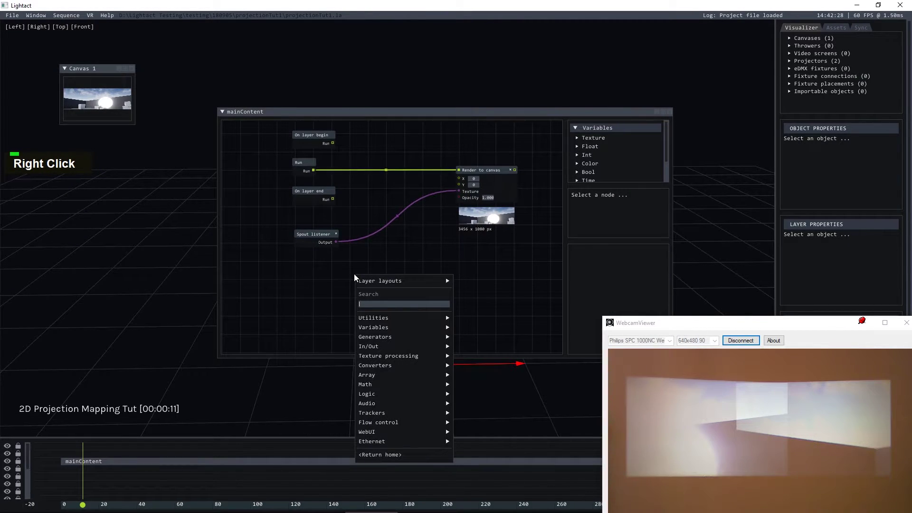
type("test")
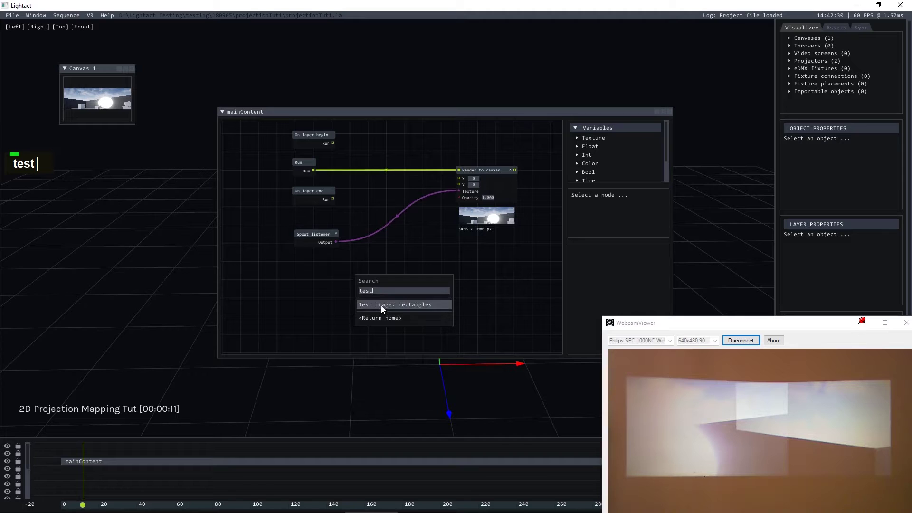
left_click(381, 306)
left_click_drag(381, 283, 353, 264)
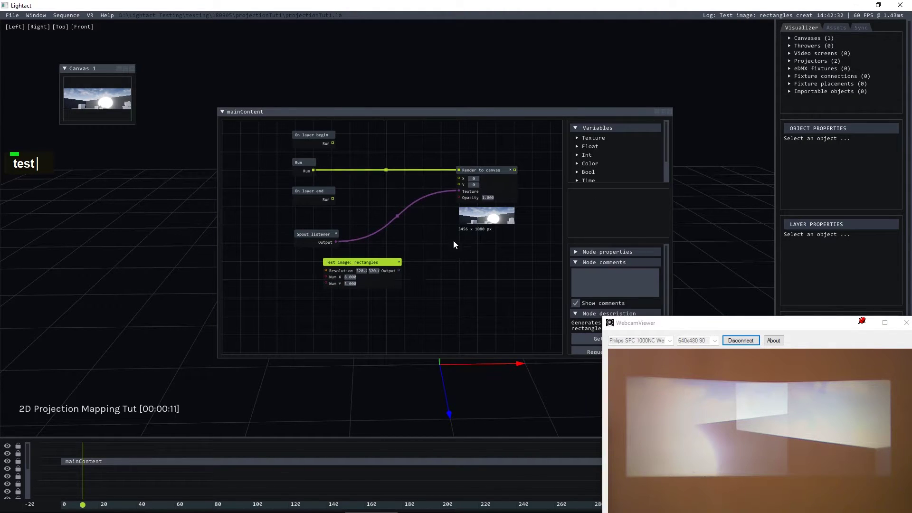
Set the Test image: rectangles node's resolution to 3456 x 1080 and its Num X to 13.
scroll(442, 252, "up", 3)
double_click(292, 293)
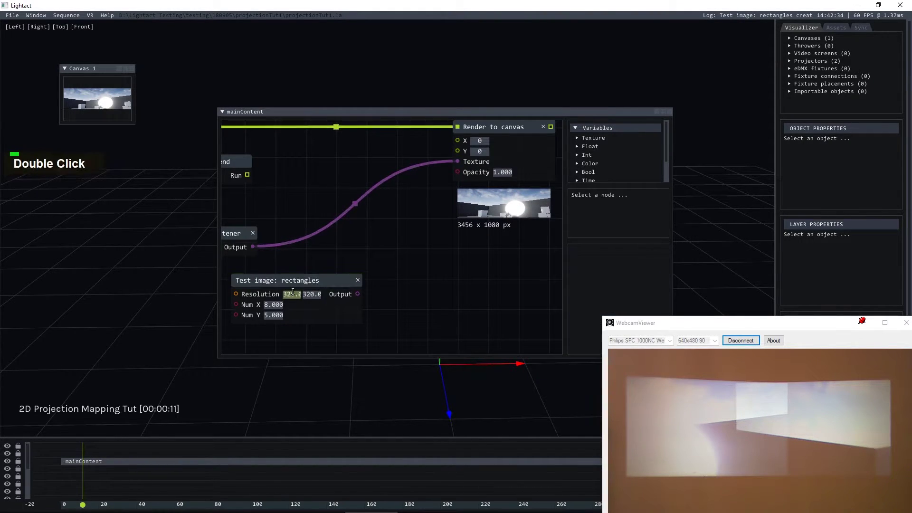
type("3456")
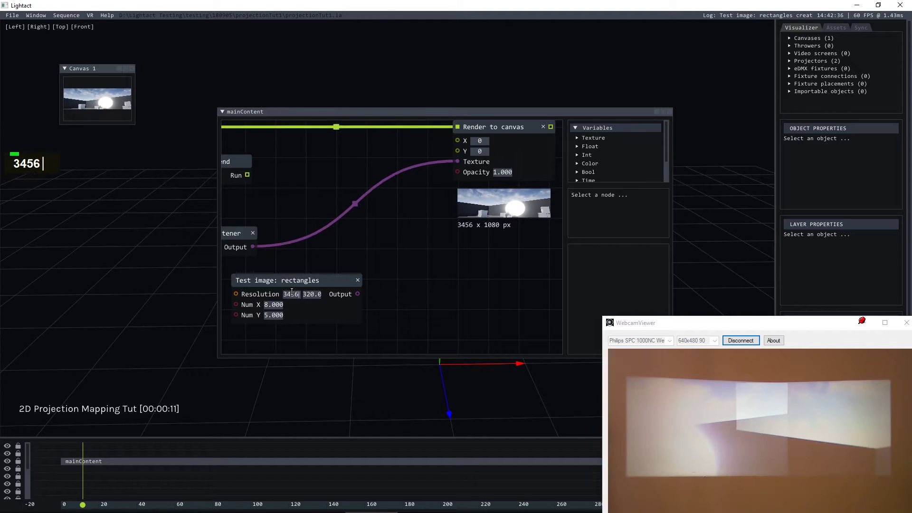
double_click(310, 295)
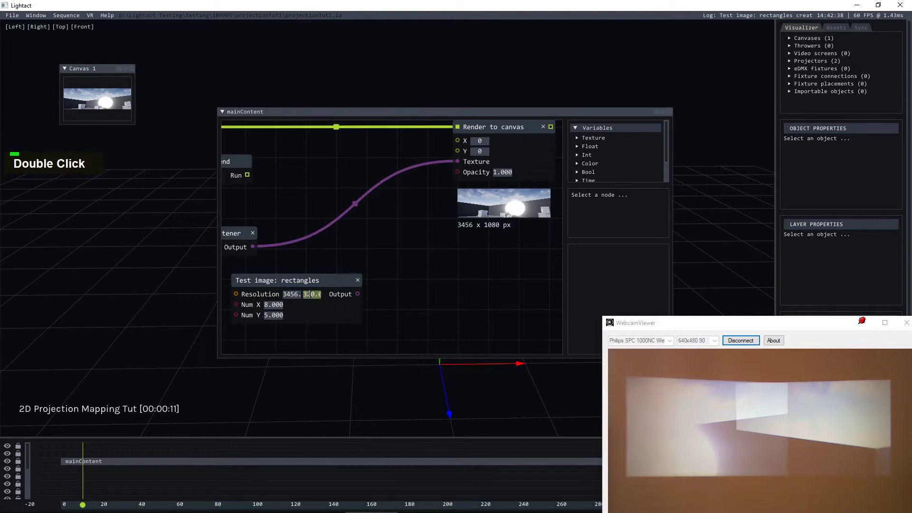
type("1080")
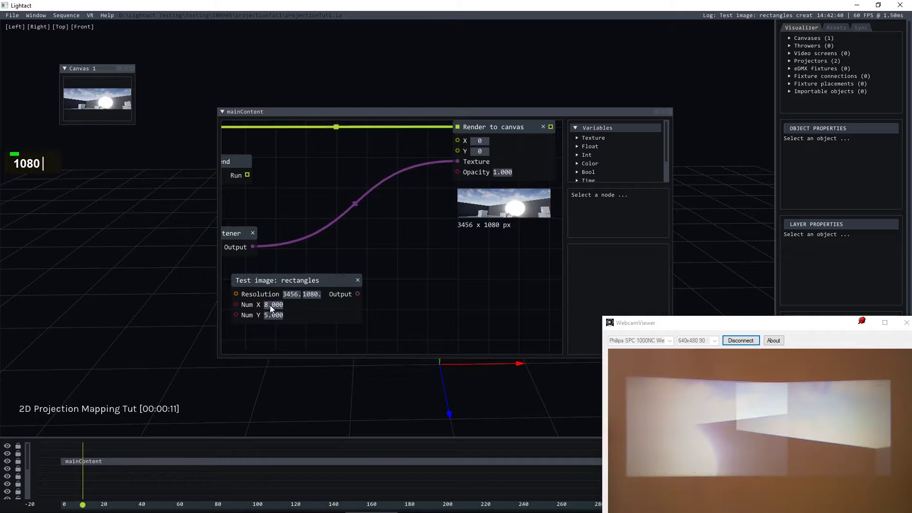
double_click(270, 305)
type("13")
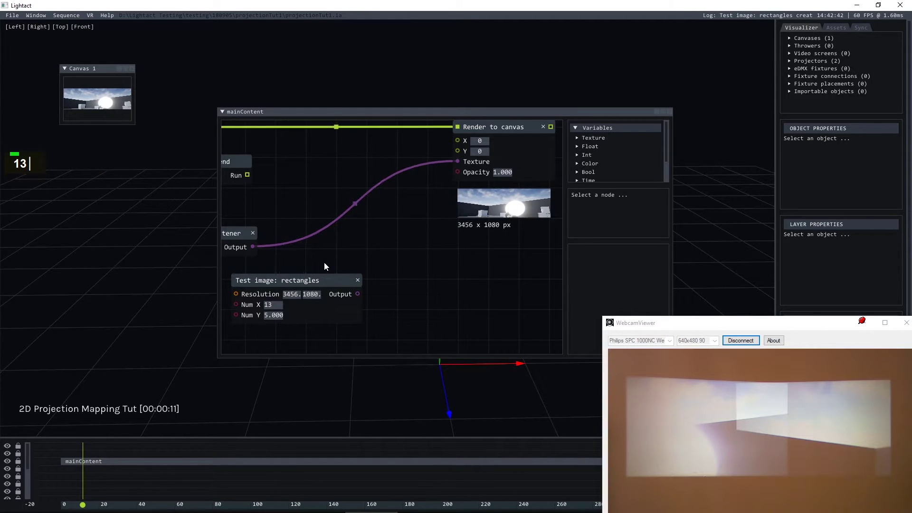
Replace the Spout listener connection with one from the test image's Output to the Texture input of Render to canvas.
left_click(356, 204)
key("Delete")
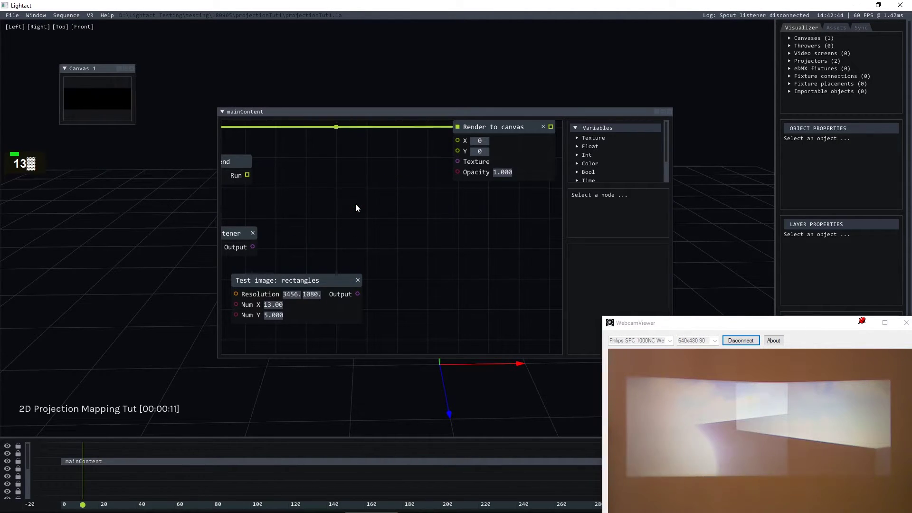
left_click_drag(358, 294, 455, 162)
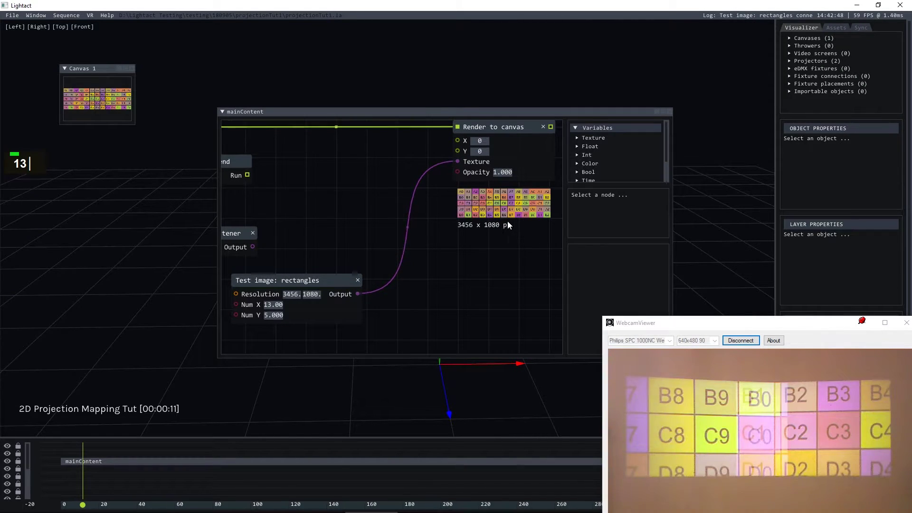
scroll(508, 206, "up", 4)
scroll(511, 219, "down", 1)
scroll(458, 210, "down", 1)
scroll(512, 216, "up", 2)
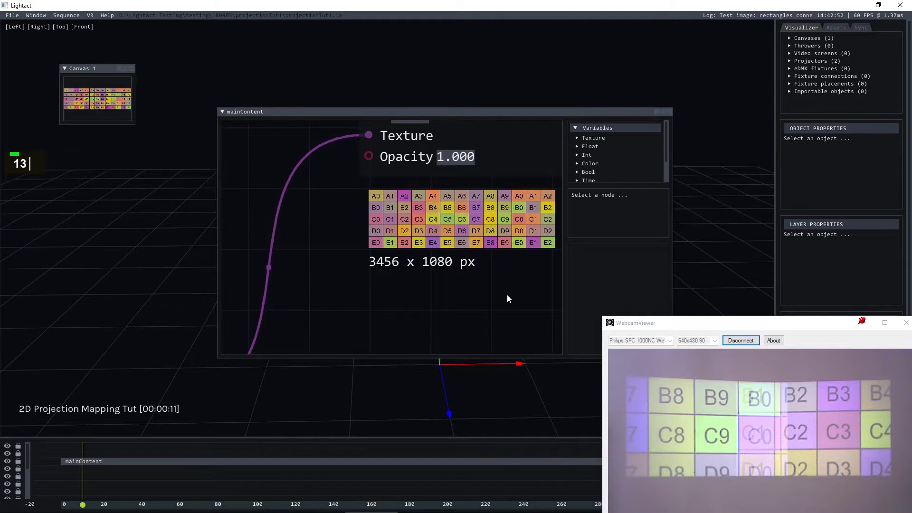
Open Canvas 1's mapping editor to show the projector regions over the test grid.
double_click(80, 68)
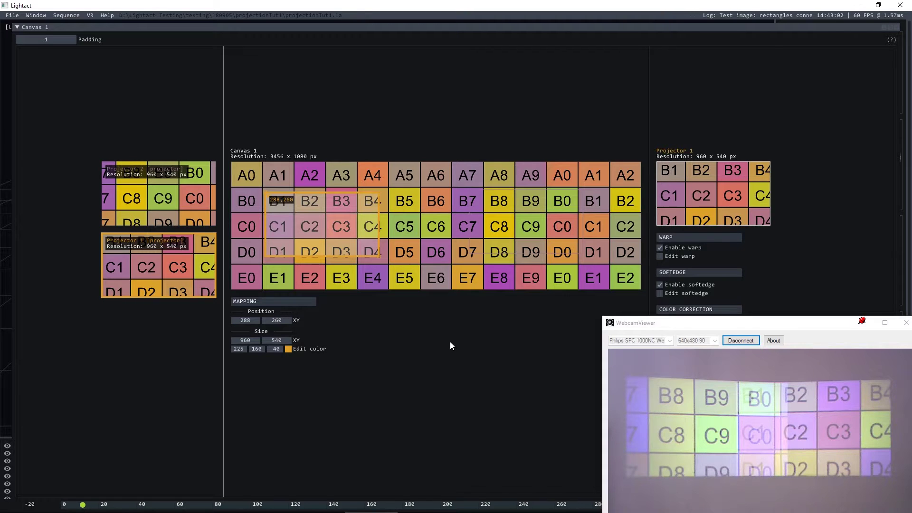
scroll(425, 188, "up", 3)
scroll(420, 188, "down", 2)
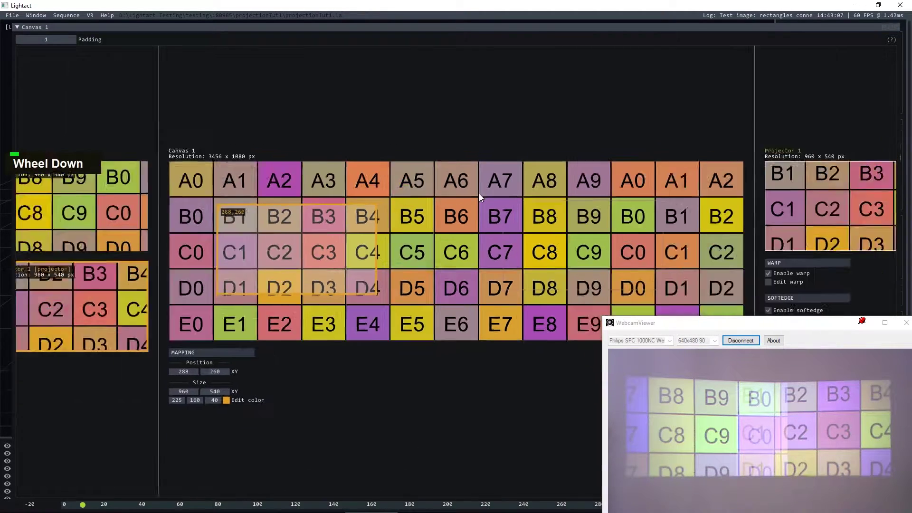
type("ad")
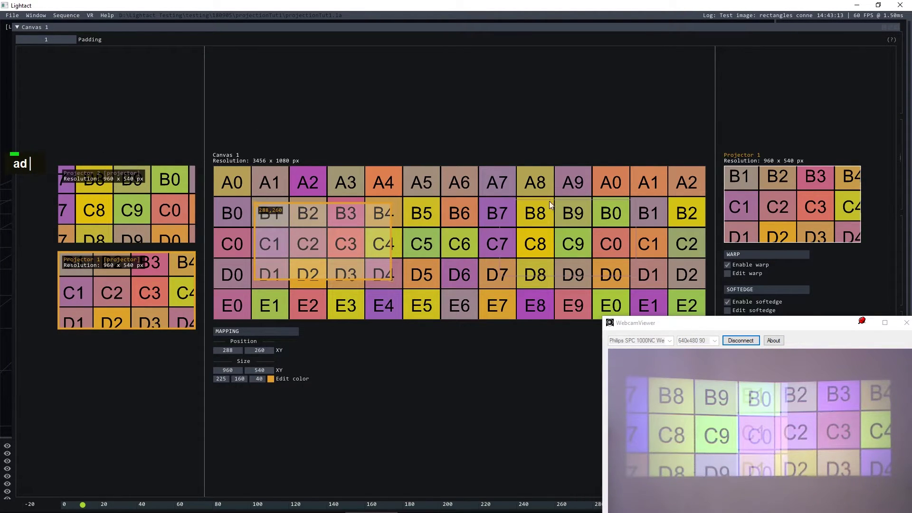
Move Projector 1's mapping region to about 441, 279 and Projector 2's region to about 2144, 249.
left_click_drag(329, 224, 345, 242)
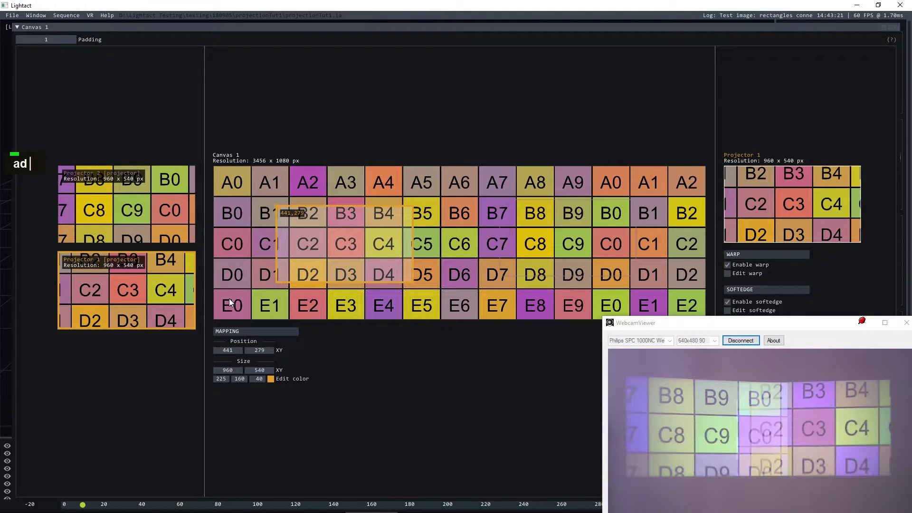
double_click(120, 213)
mouse_move(549, 226)
left_mouse_down()
mouse_move(566, 229)
mouse_move(540, 235)
left_mouse_up()
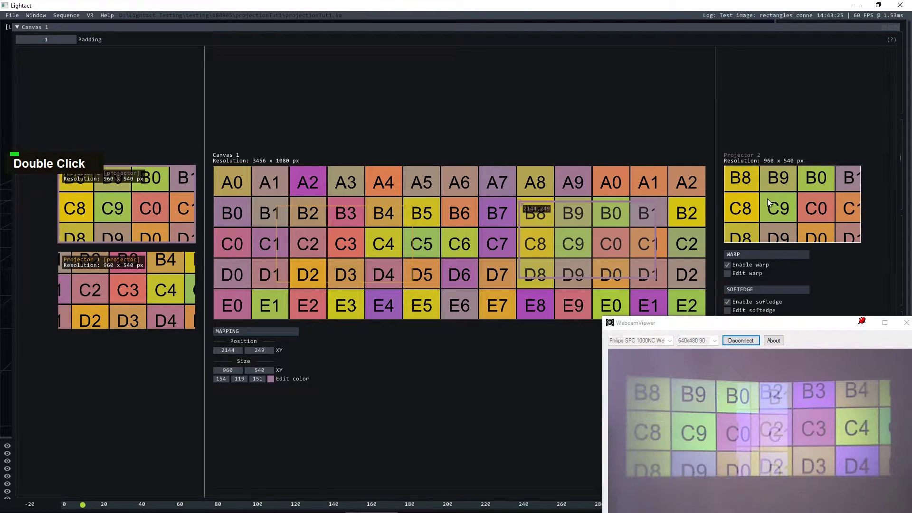
scroll(857, 206, "up", 2)
scroll(770, 192, "down", 2)
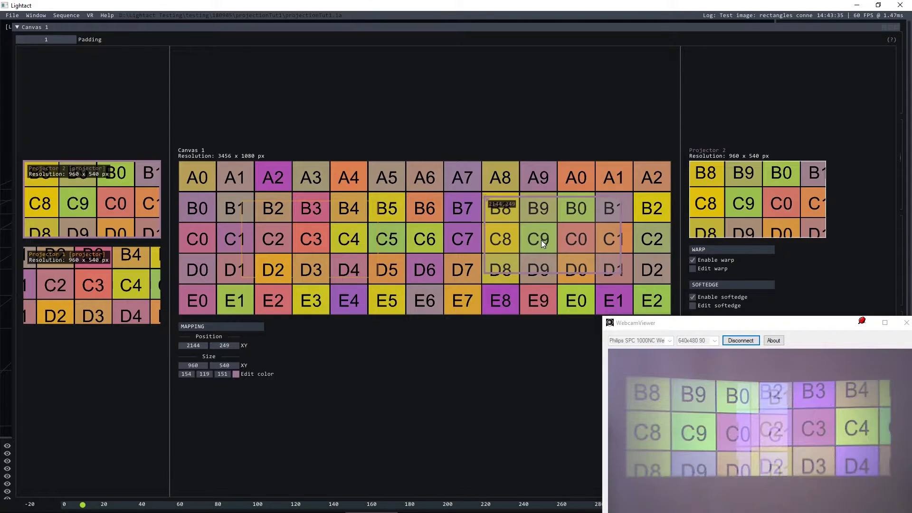
Swap the sides of the mapping regions, moving Projector 2's to about 107, -10 and Projector 1's to about 1974, 163.
left_click_drag(541, 240, 249, 203)
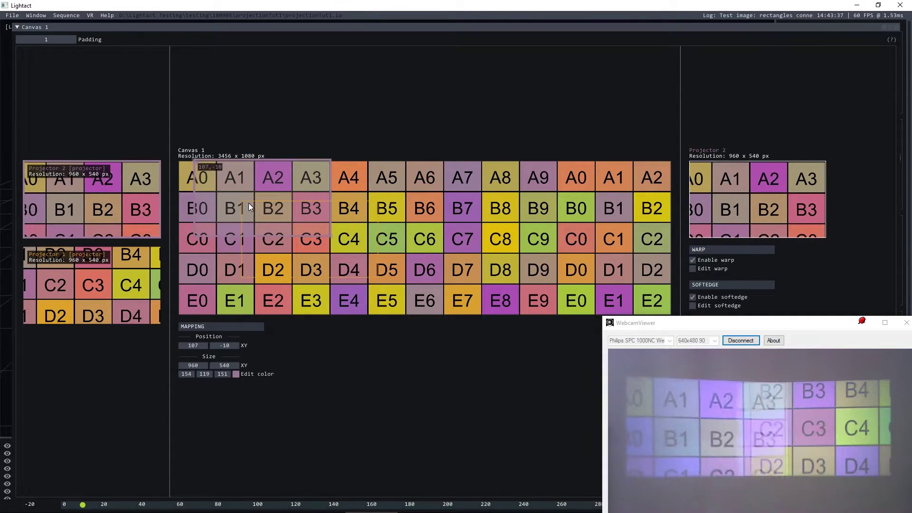
double_click(330, 261)
left_click_drag(329, 261, 549, 245)
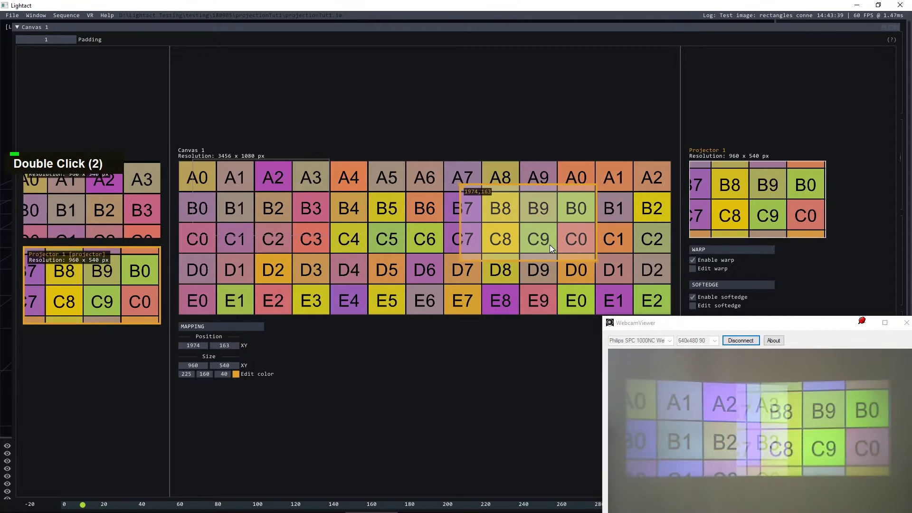
Set Projector 2's mapping position to 0, 0 and enlarge its region proportionally to about 2099 x 1181.
double_click(226, 207)
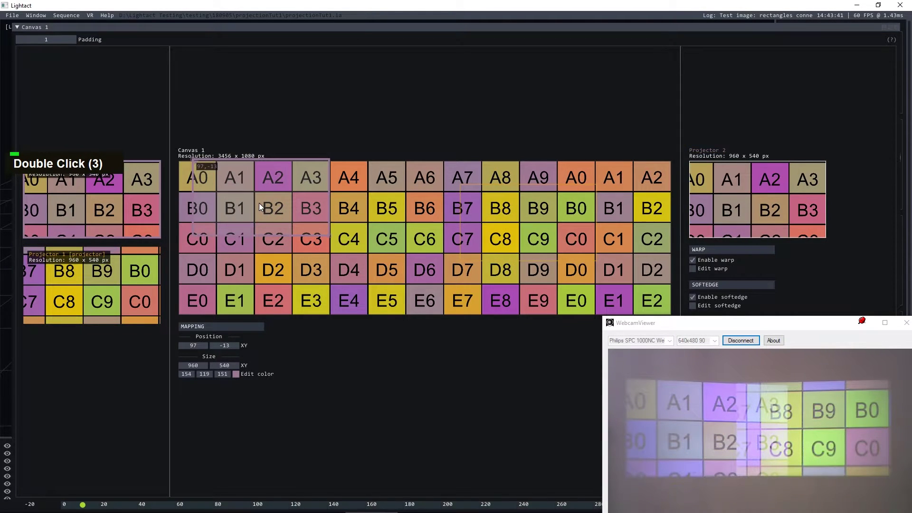
double_click(202, 346)
type("0")
key("Tab")
type("0")
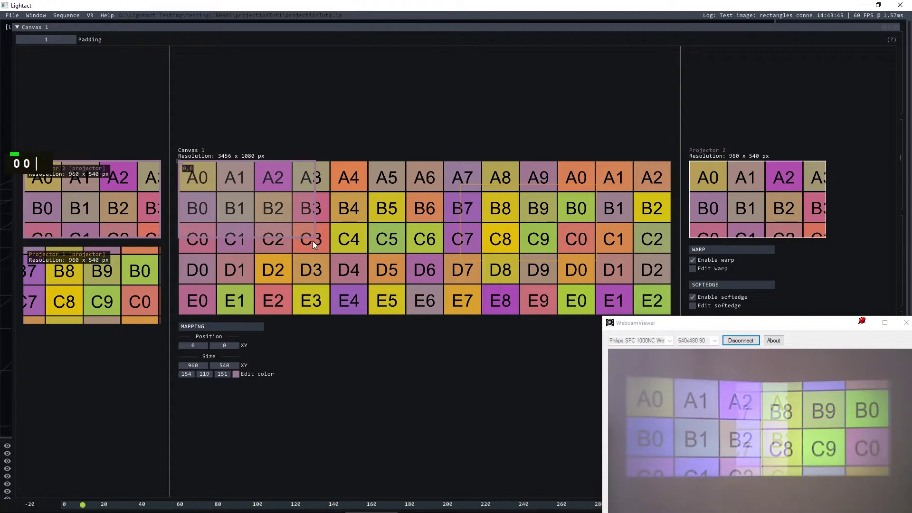
left_click_drag(315, 238, 479, 330)
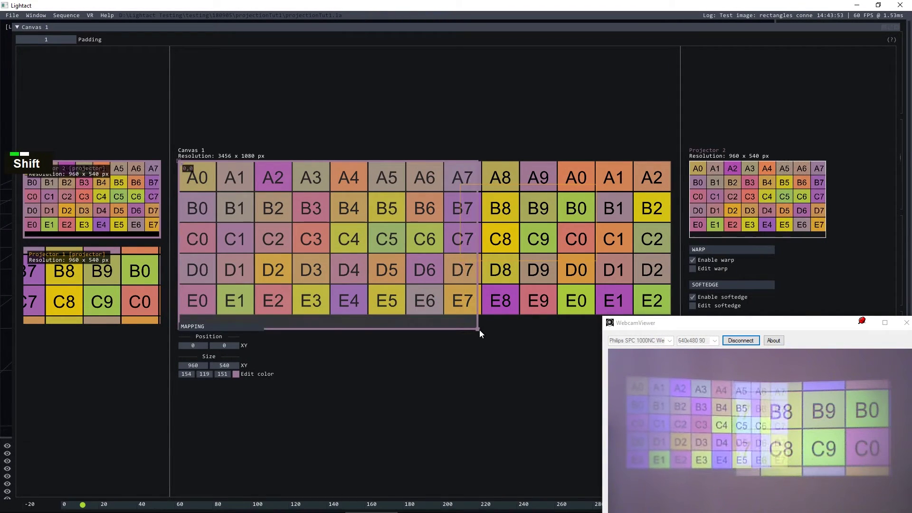
Enlarge Projector 1's mapping region proportionally to about 1916 x 1078 and place it at about 1551, 8 along the canvas's right edge.
double_click(558, 226)
left_click_drag(571, 240, 646, 216)
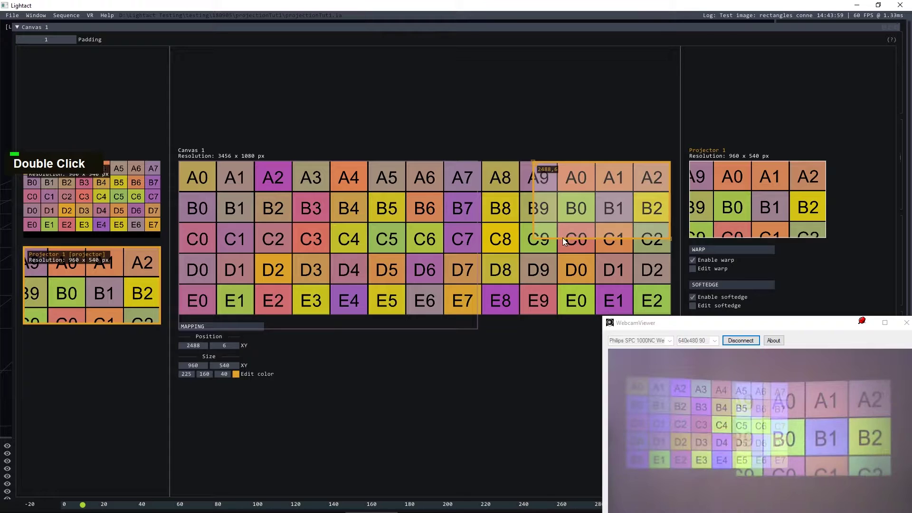
left_click_drag(533, 162, 395, 57)
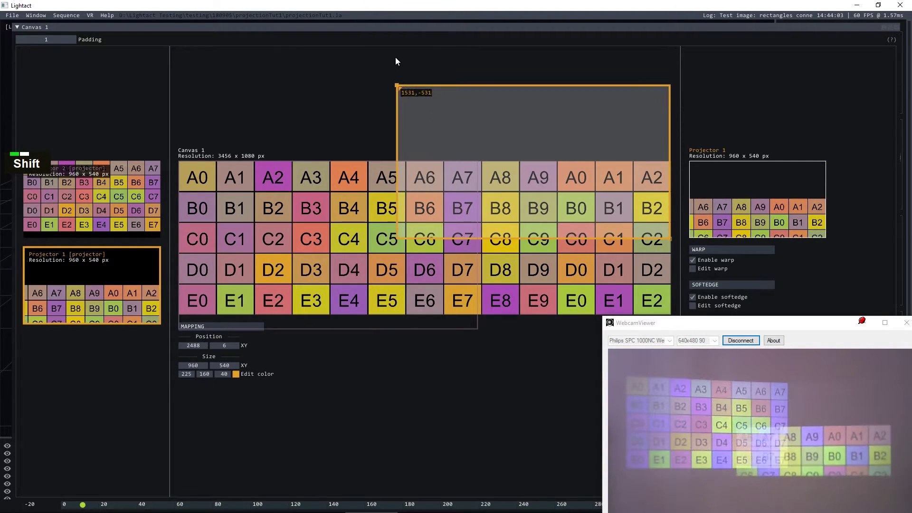
left_click_drag(538, 193, 607, 284)
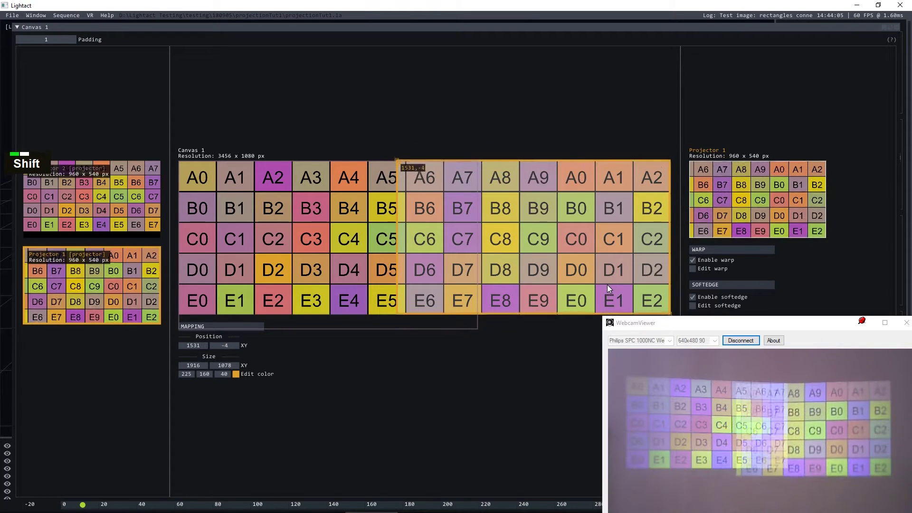
scroll(521, 308, "down", 2)
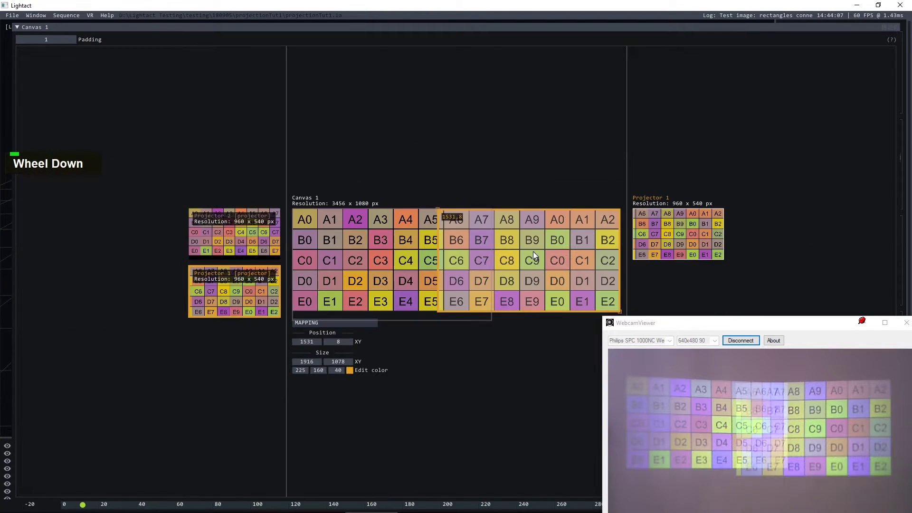
mouse_move(539, 278)
left_mouse_down()
mouse_move(477, 294)
mouse_move(500, 276)
mouse_move(546, 275)
left_mouse_up()
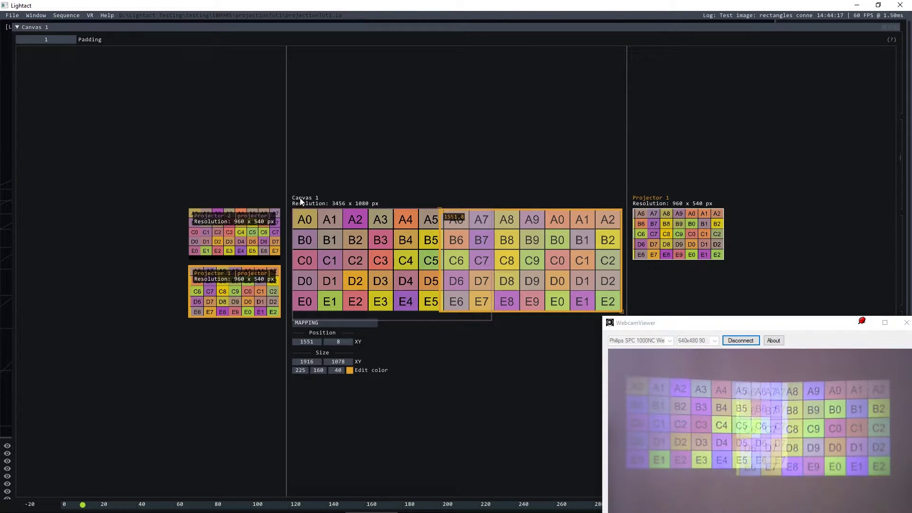
Try moving Projector 2's mapping region to about 404, 154 and undo the move.
double_click(374, 274)
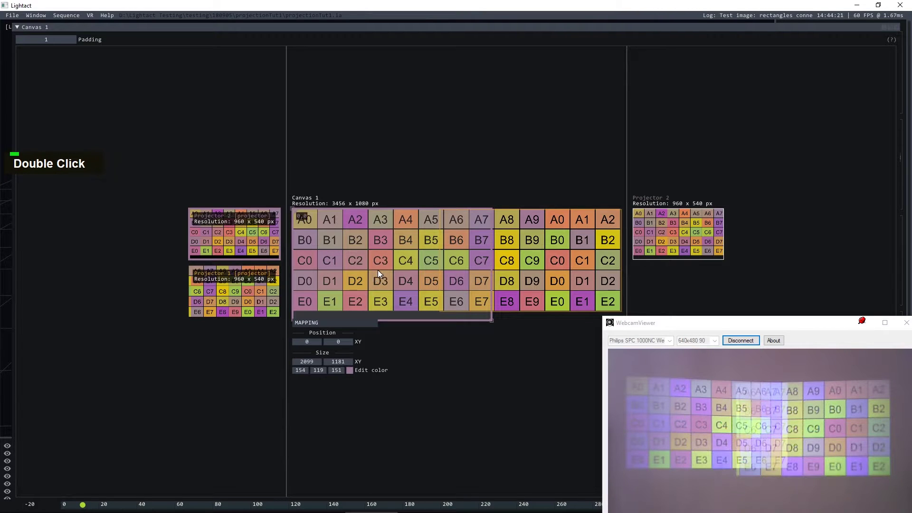
left_click_drag(379, 269, 417, 284)
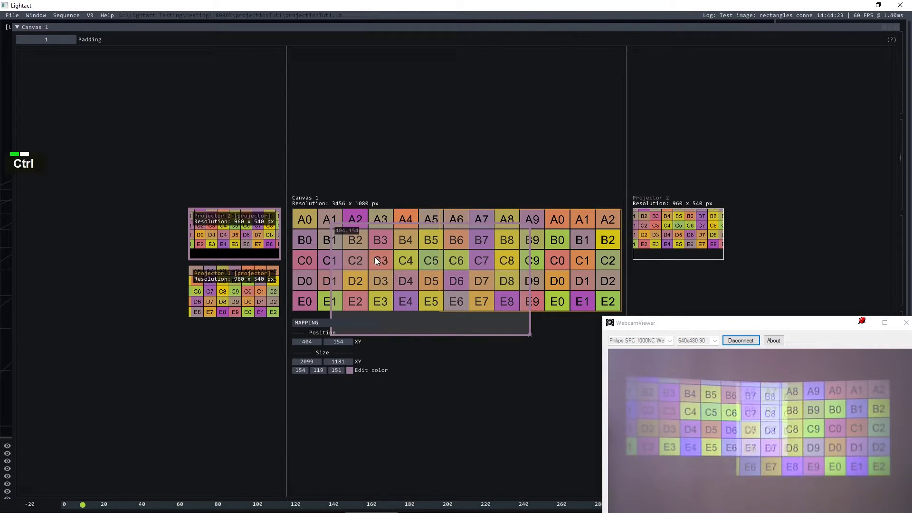
key("ctrl+z")
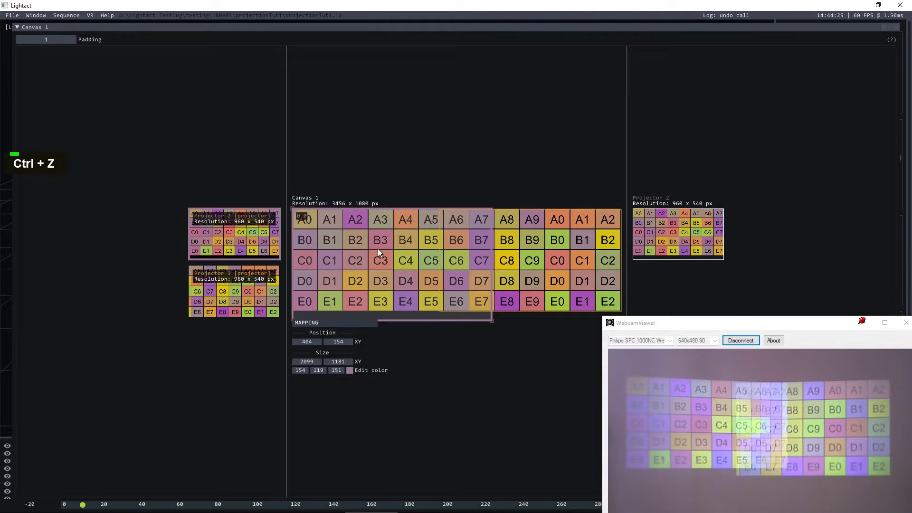
Enlarge Projector 1's mapping region from its upper-left corner to about 2061 x 1159, starting at about 1406, -73.
double_click(538, 243)
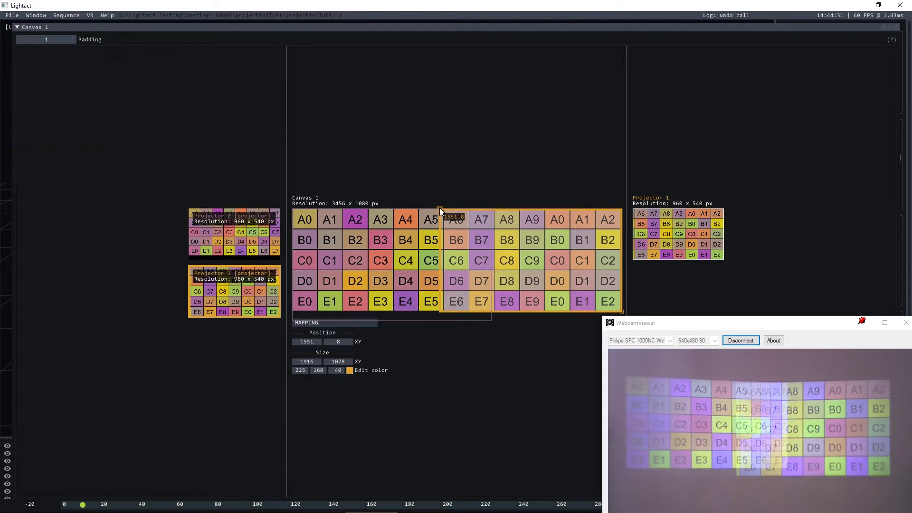
left_click_drag(440, 207, 426, 198)
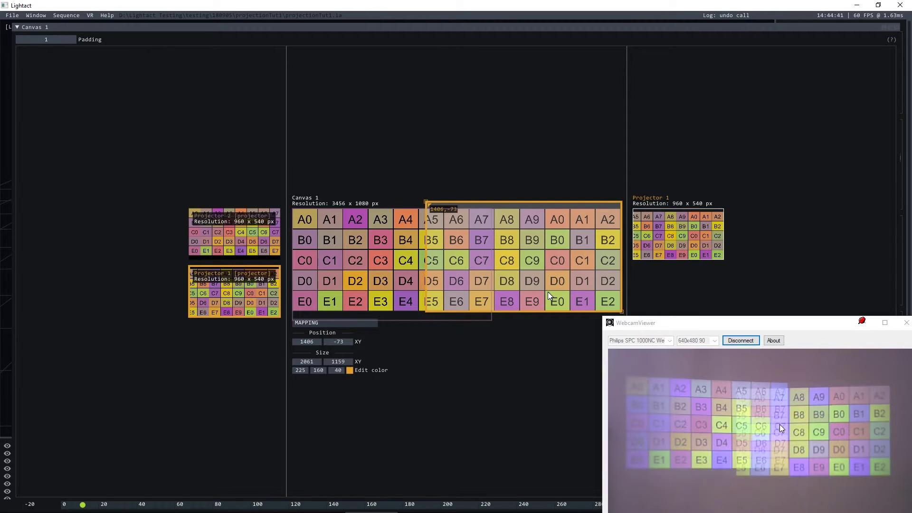
Move Projector 1's mapping region down to about 1406, -18 and compare the mapping regions of both projectors.
left_click_drag(522, 279, 524, 287)
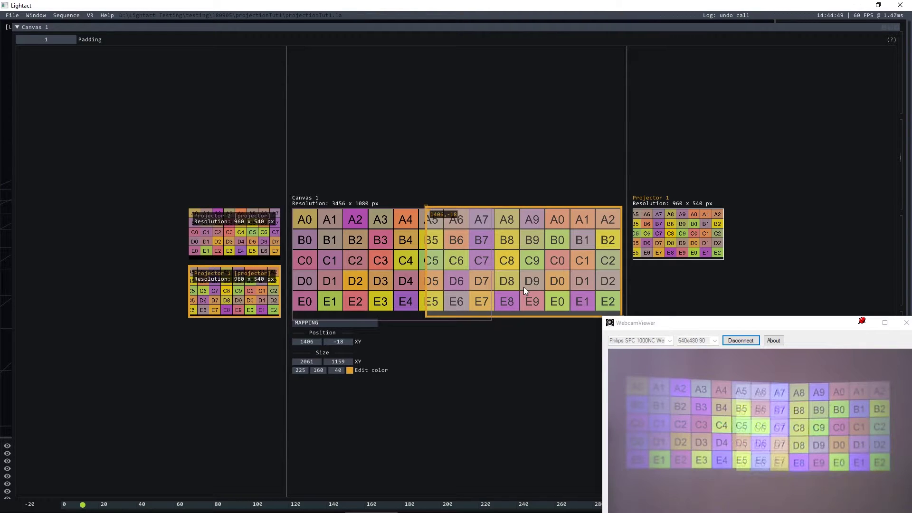
double_click(380, 250)
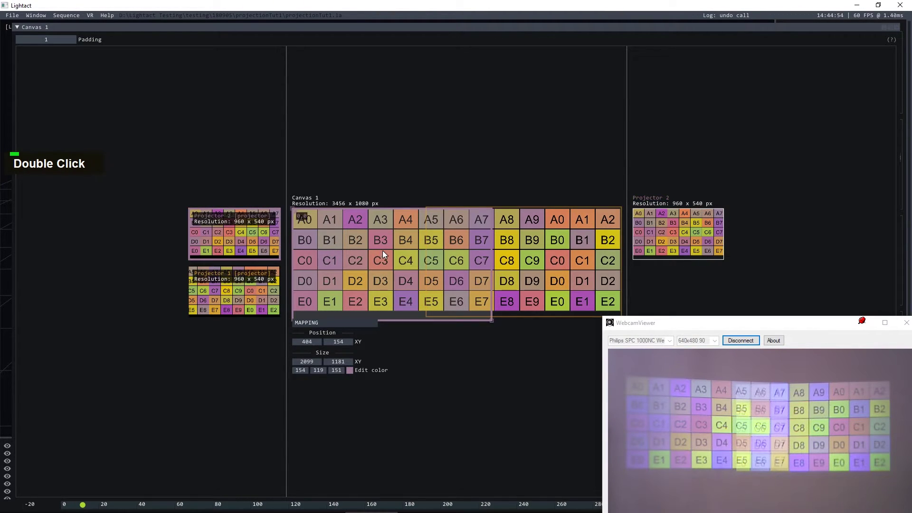
double_click(343, 252)
double_click(562, 256)
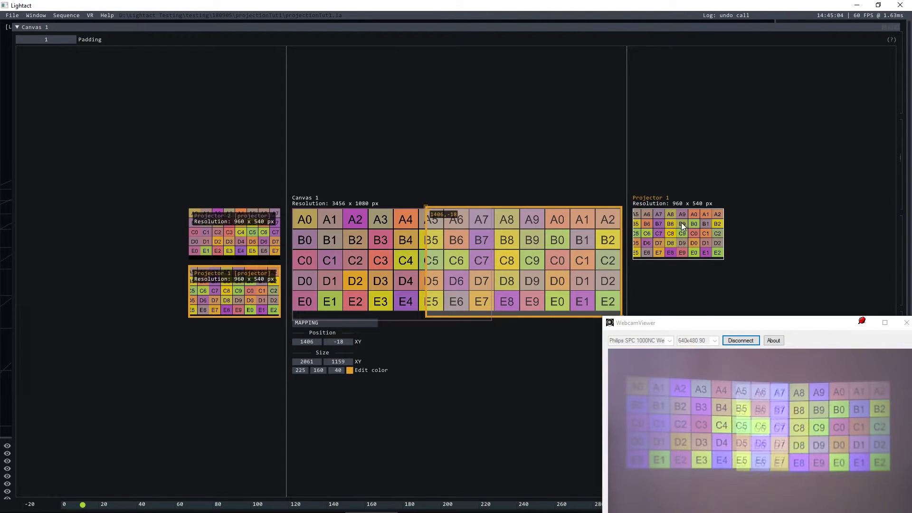
Turn on warp editing for Projector 2's output and reset its inner warp points.
double_click(354, 261)
scroll(819, 230, "up", 2)
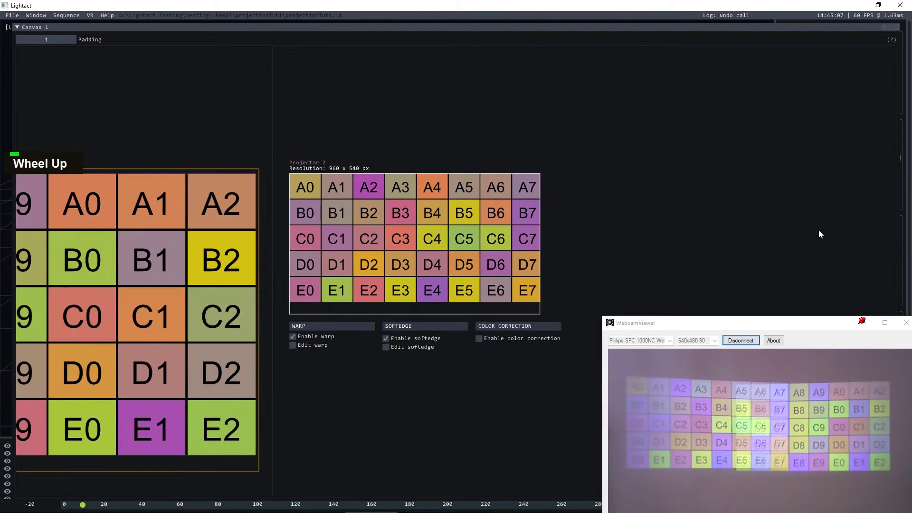
left_click(293, 345)
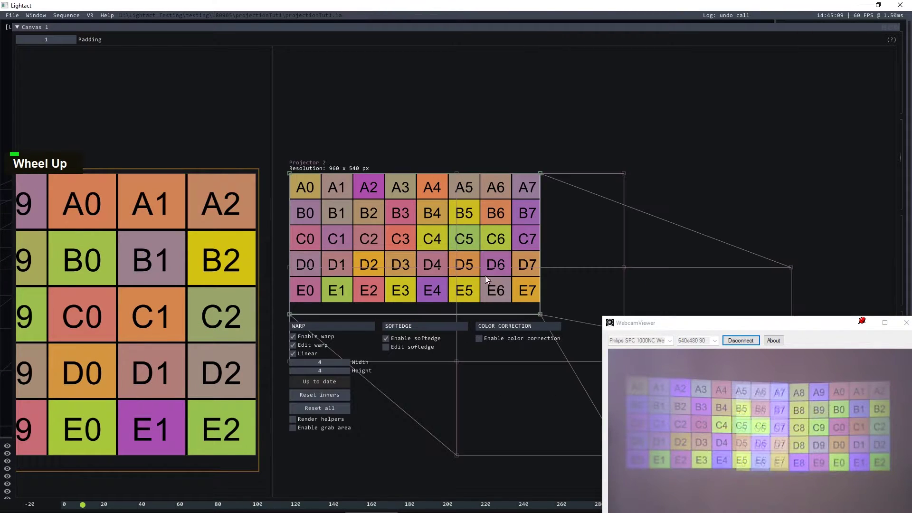
left_click(332, 395)
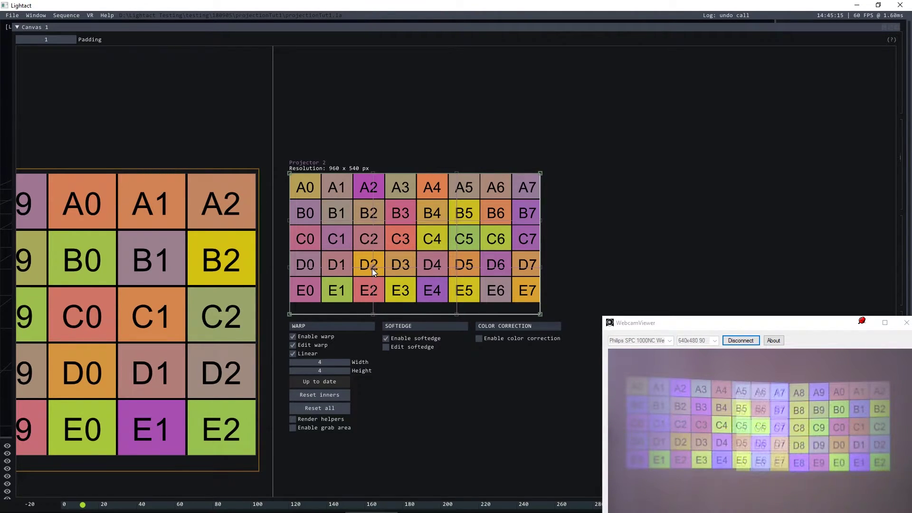
Review the canvas shortcut help and examine Projector 2's warp grid alongside its mapping region.
mouse_move(891, 40)
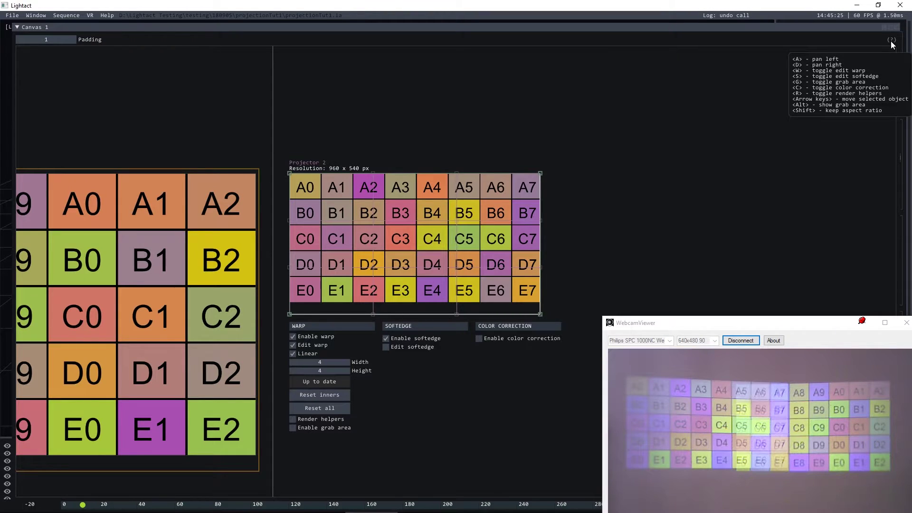
scroll(419, 204, "down", 1)
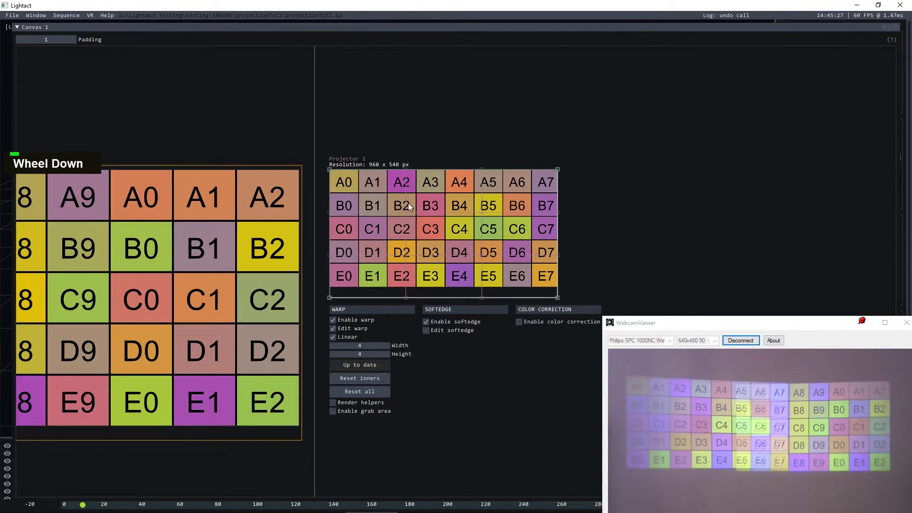
scroll(409, 196, "up", 4)
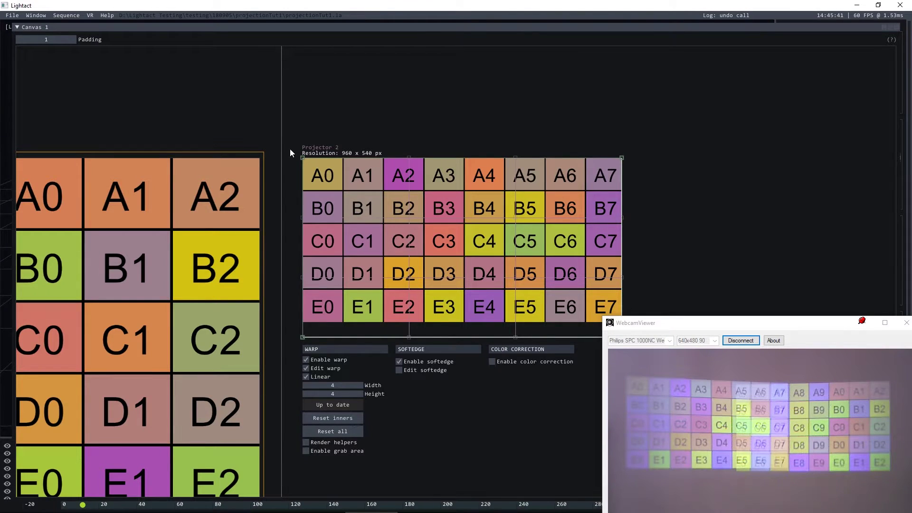
scroll(575, 204, "down", 5)
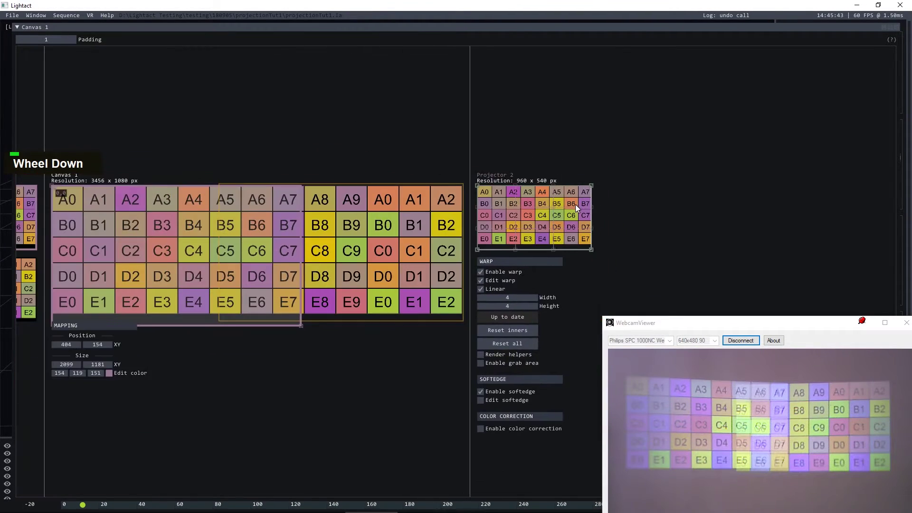
scroll(317, 341, "up", 4)
scroll(319, 363, "down", 2)
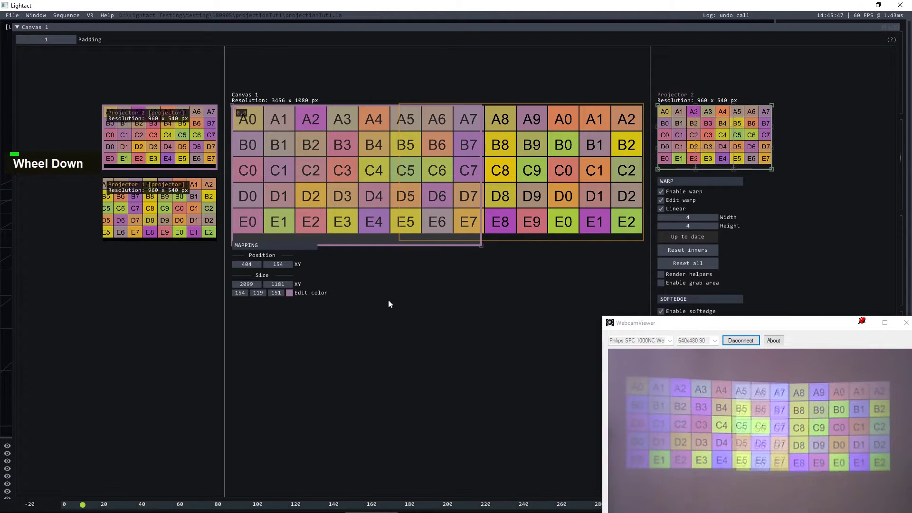
scroll(765, 103, "up", 3)
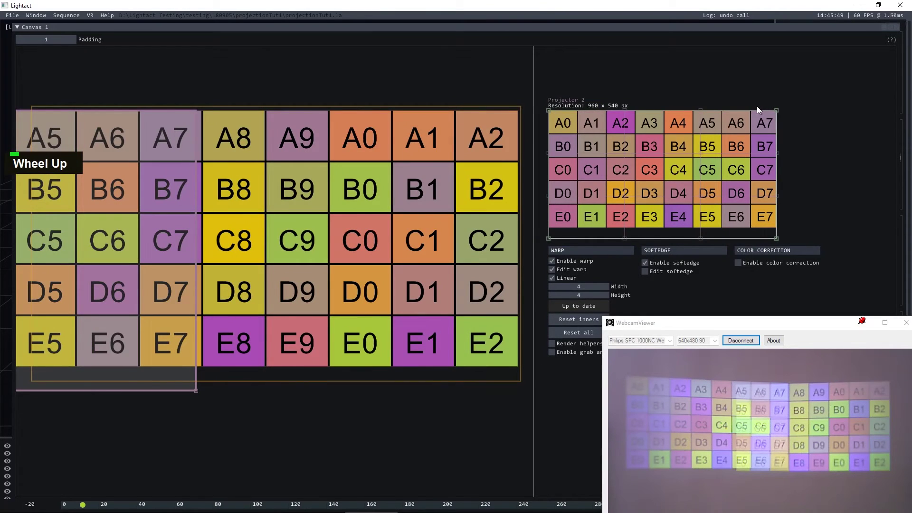
scroll(603, 171, "down", 1)
scroll(694, 147, "up", 3)
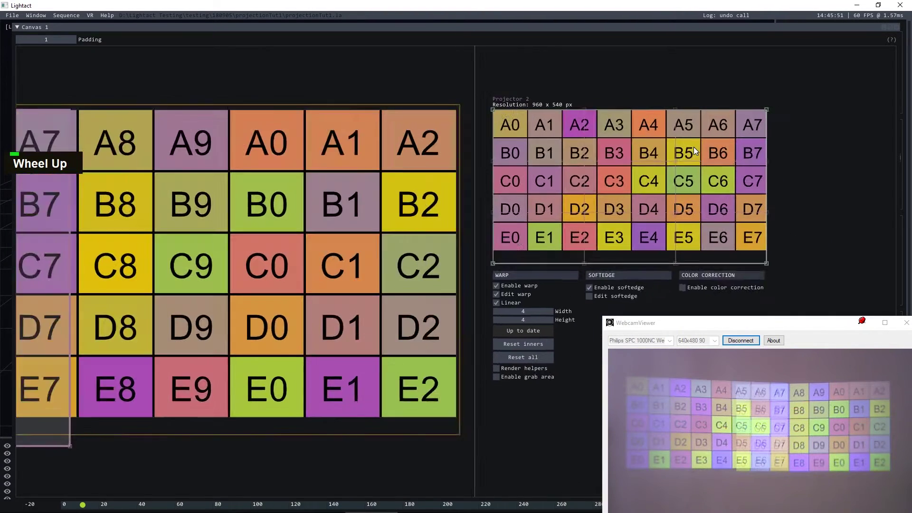
Try moving Projector 2's upper-left inner warp point to about 0.466, 0.313 and its upper-left corner inward, and undo both moves.
left_click(575, 162)
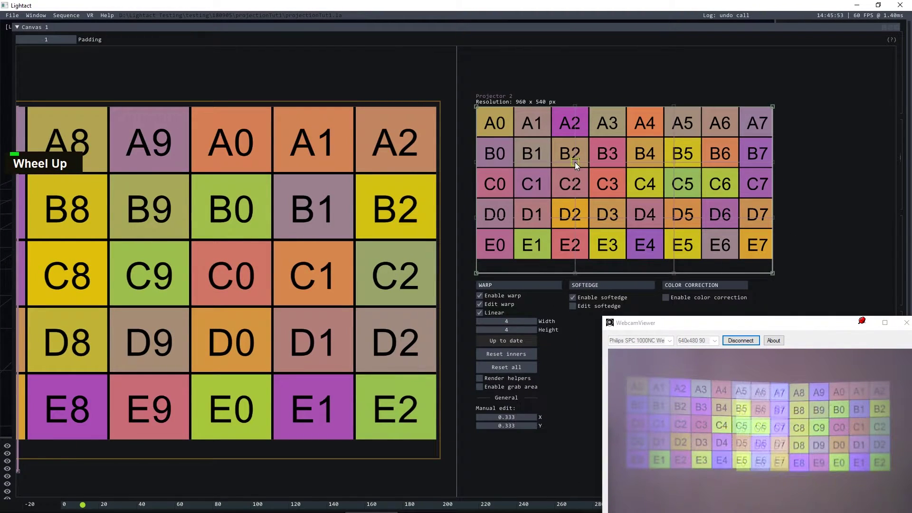
left_click_drag(575, 161, 615, 159)
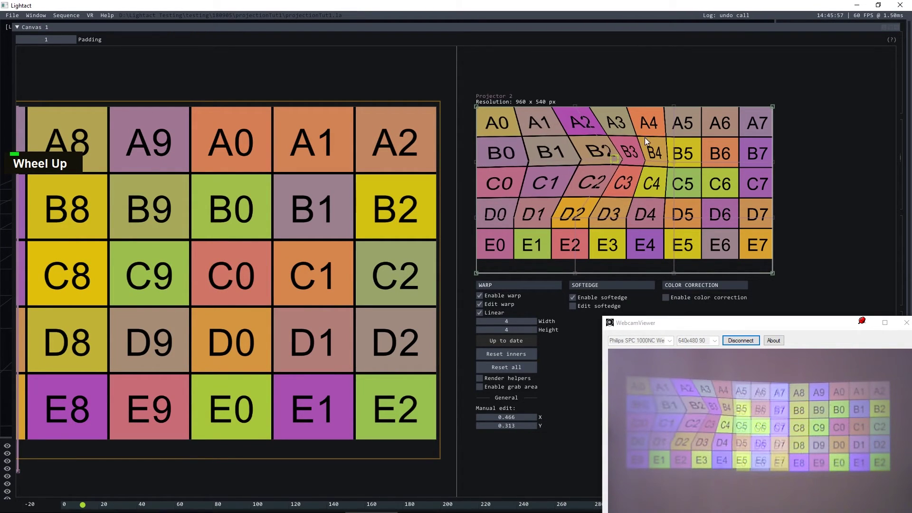
left_click_drag(476, 107, 510, 159)
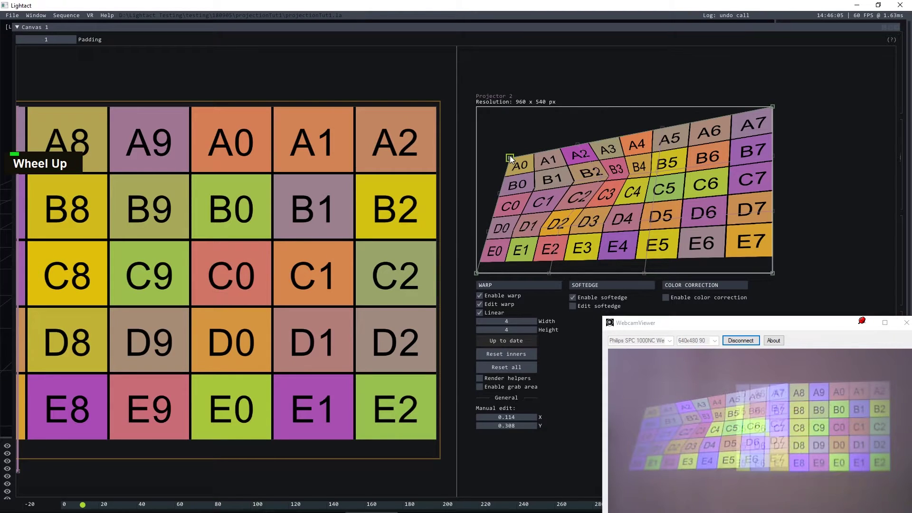
key("ctrl+z")
key("ctrl+z")
key("ctrl+z")
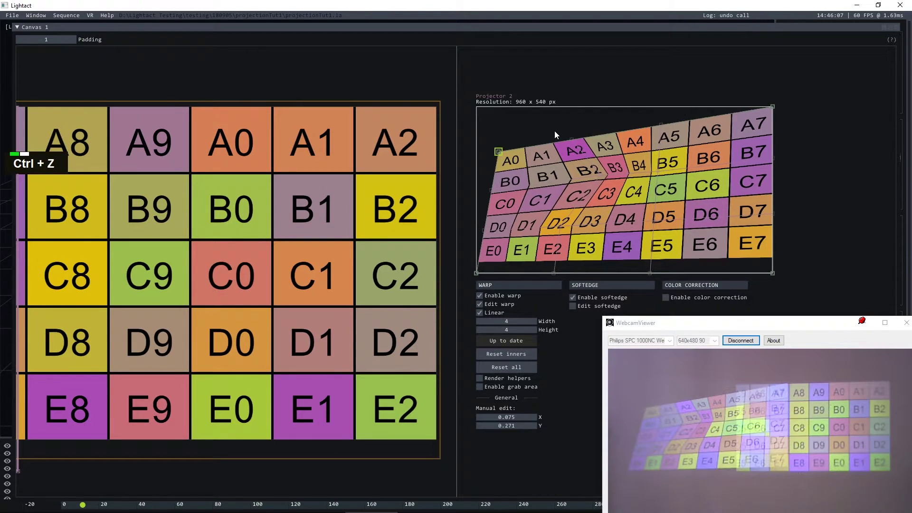
left_click(586, 71)
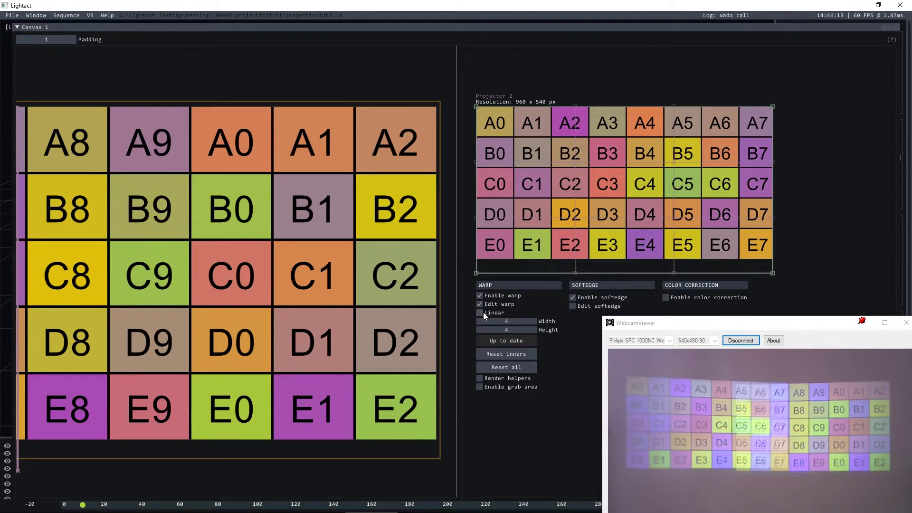
Try a non-linear warp with the upper-left inner point at about 0.441, 0.479, compare it with linear interpolation, and reset the inner points.
left_click_drag(575, 163, 607, 186)
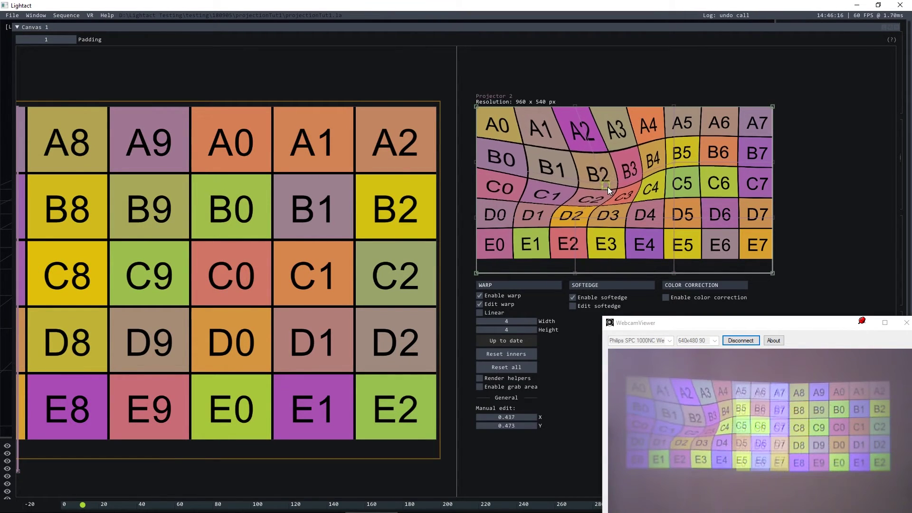
left_click(496, 312)
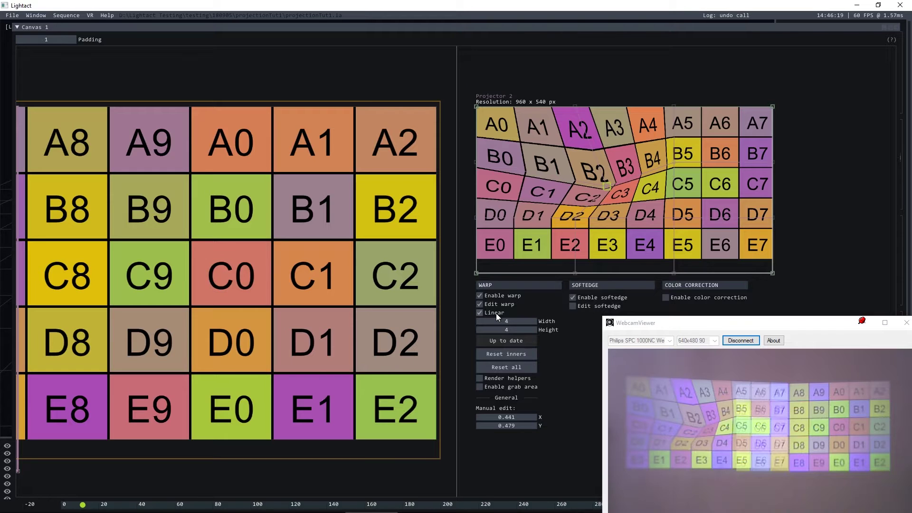
left_click(496, 313)
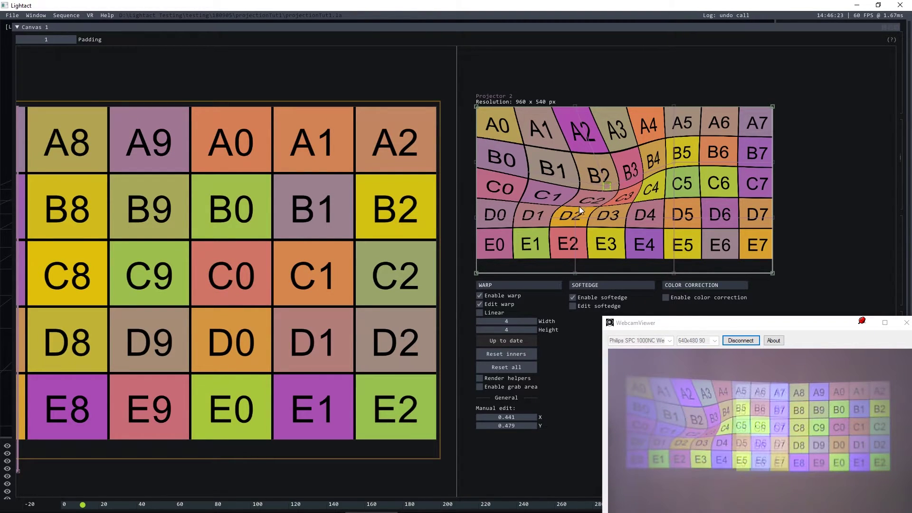
left_click(480, 312)
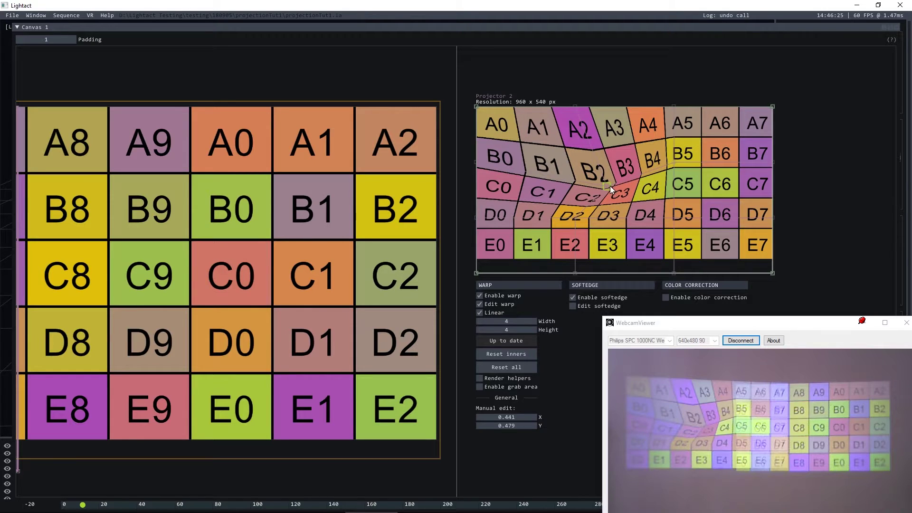
left_click(506, 355)
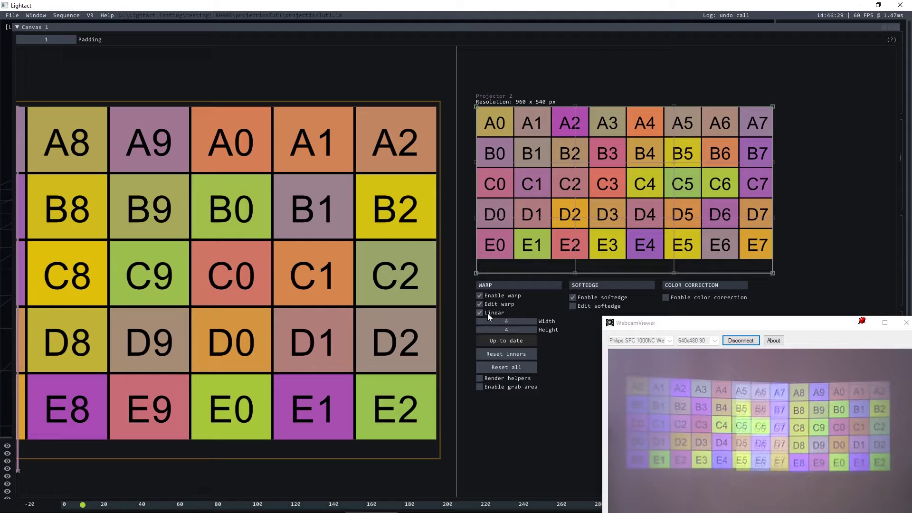
Set Projector 2's warp grid to 2 x 2 control points and apply the update.
double_click(512, 323)
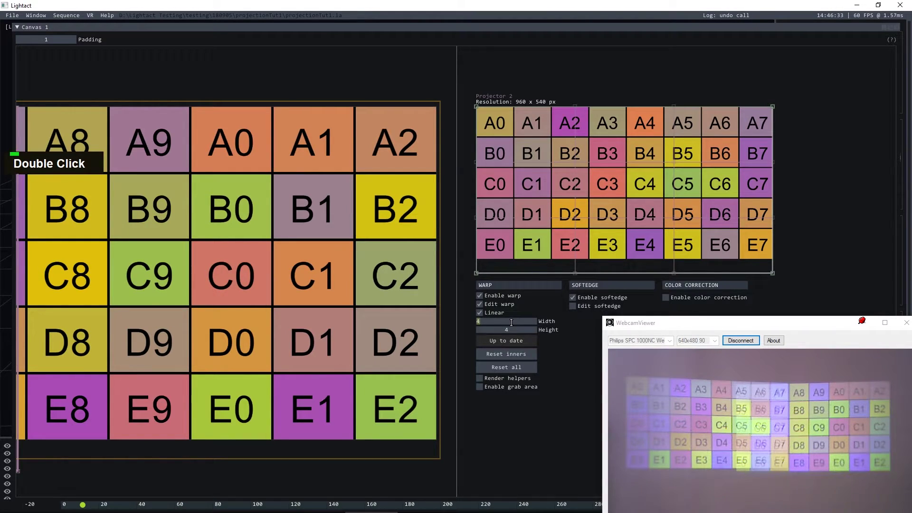
type("2")
key("Tab")
type("2")
key("Tab")
left_click(502, 338)
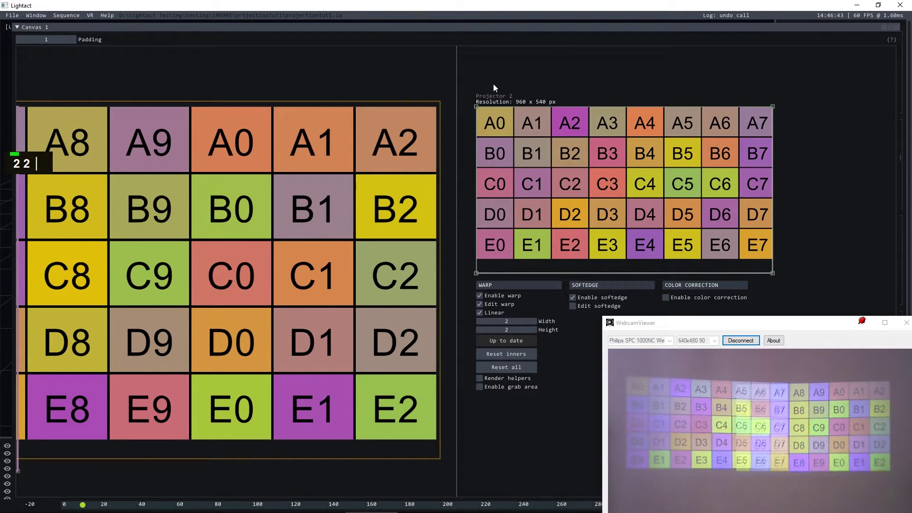
Move Projector 2's upper-left warp corner to about 0.005, 0.028 and turn on the render helpers.
left_click(477, 108)
left_click_drag(477, 107, 479, 112)
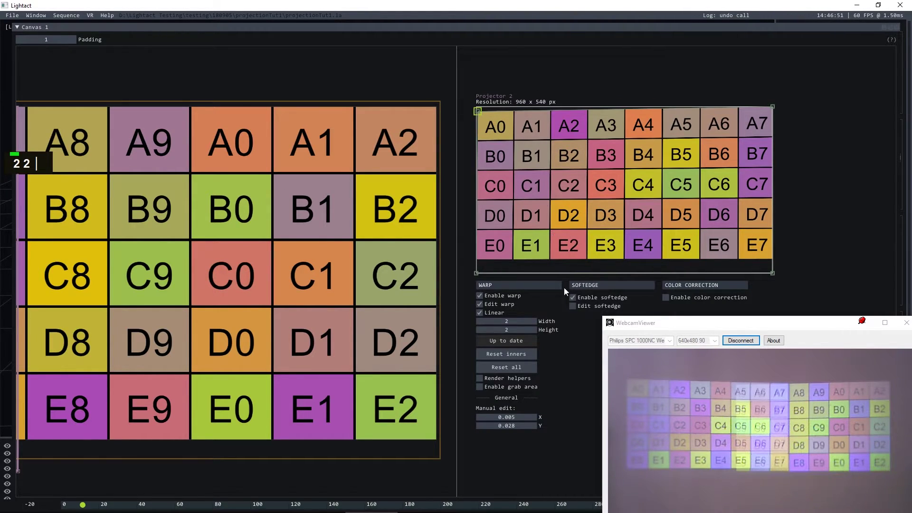
key("r")
left_click(480, 378)
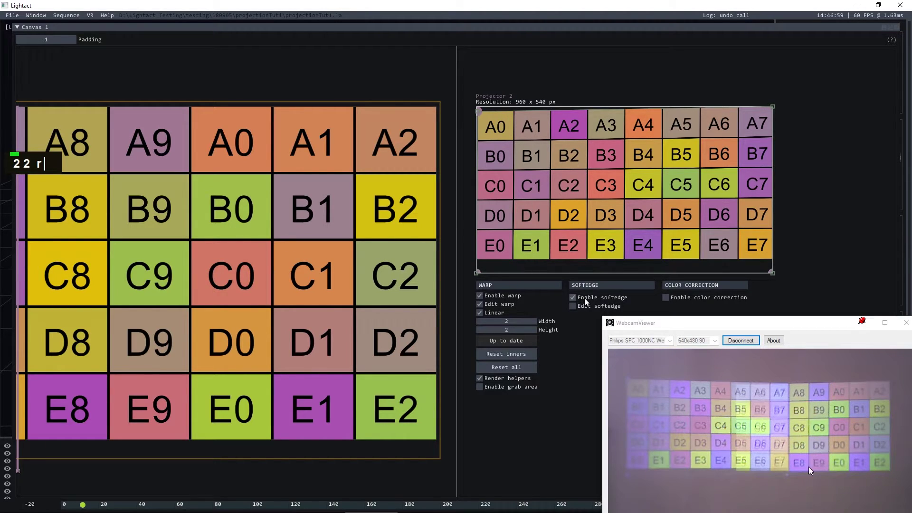
Set Projector 2's warp grid to 6 x 6 control points and apply the update.
double_click(510, 321)
type("6")
key("Tab")
type("6")
key("Tab")
left_click(506, 340)
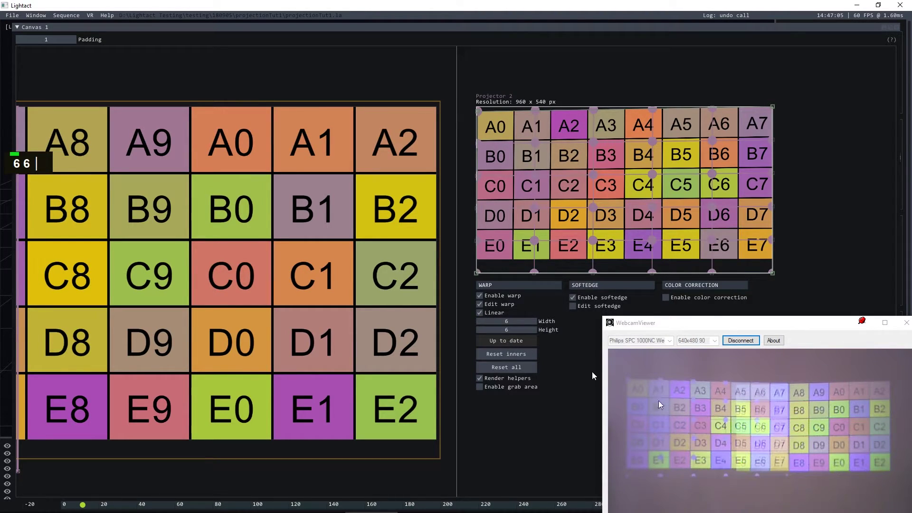
Try moving the inner warp point between cells D2 and D3 to about 0.442, 0.492.
double_click(593, 210)
mouse_move(593, 210)
left_mouse_down()
mouse_move(612, 200)
mouse_move(603, 193)
mouse_move(579, 211)
mouse_move(575, 204)
mouse_move(606, 193)
mouse_move(622, 199)
mouse_move(580, 216)
mouse_move(571, 202)
mouse_move(612, 203)
mouse_move(614, 224)
mouse_move(567, 202)
mouse_move(617, 204)
mouse_move(594, 203)
left_mouse_up()
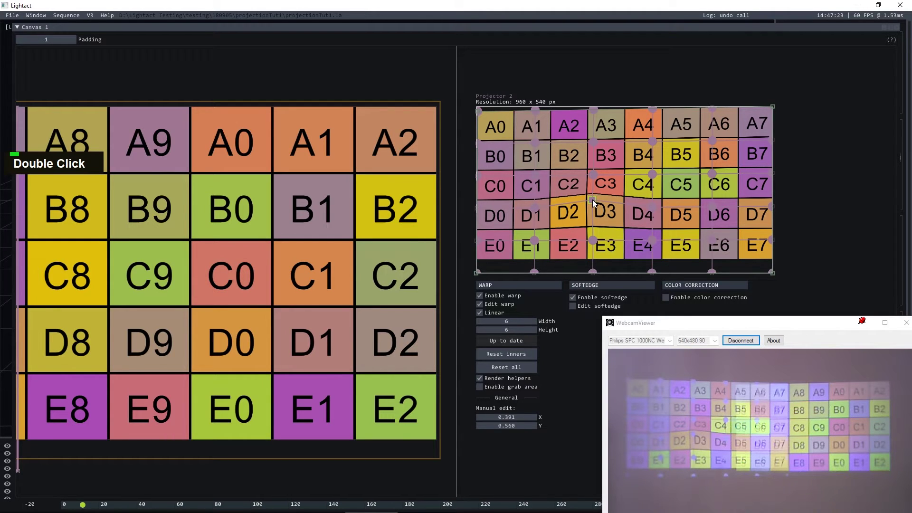
left_click_drag(593, 201, 608, 189)
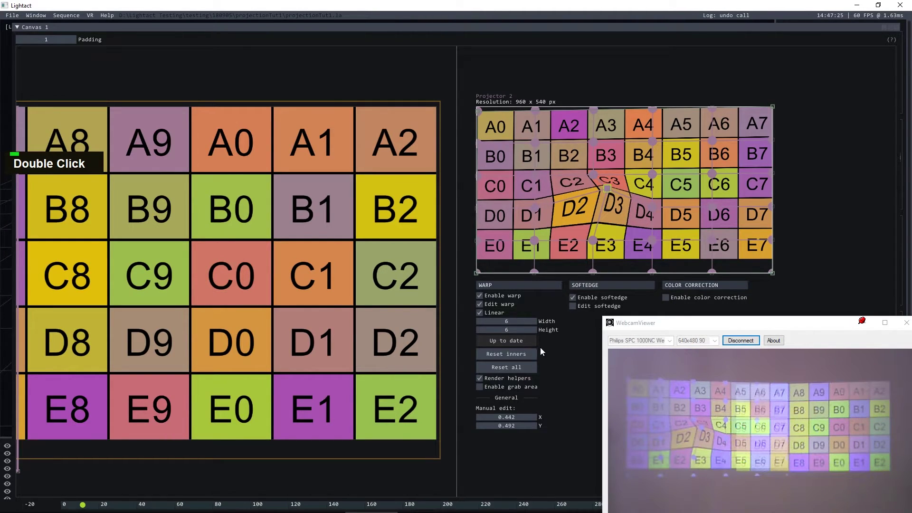
Enable a grab area of about 1231 x 661 and use it to move groups of inner warp points around cell D2.
left_click(480, 387)
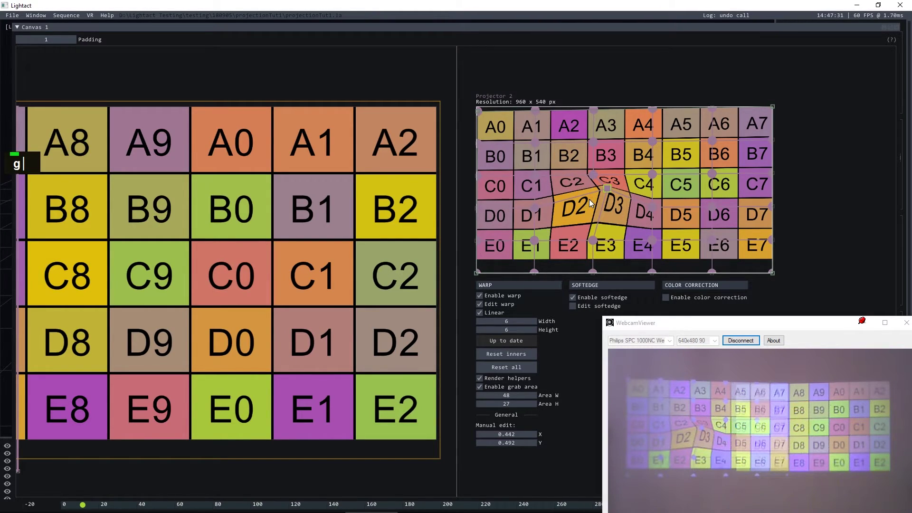
left_click_drag(574, 208, 614, 251)
left_click_drag(597, 196, 651, 185)
mouse_move(541, 195)
left_mouse_down()
mouse_move(603, 213)
mouse_move(565, 196)
mouse_move(552, 174)
mouse_move(600, 194)
mouse_move(551, 213)
mouse_move(529, 207)
mouse_move(528, 184)
left_mouse_up()
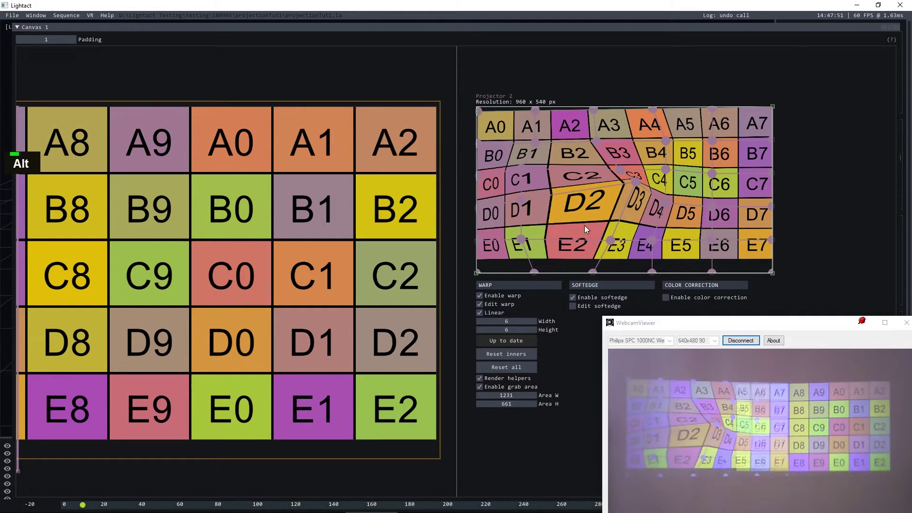
Enlarge the grab area to about 2820 x 741 and try moving a wider group of warp points.
left_click_drag(520, 395, 506, 395)
left_click(589, 188, "alt")
left_click(621, 193, "alt")
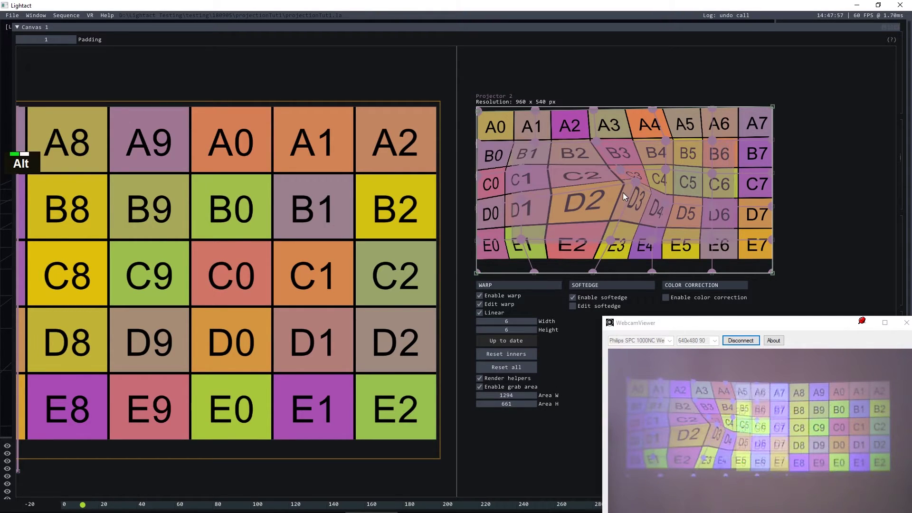
mouse_move(611, 194)
left_mouse_down()
mouse_move(642, 193)
mouse_move(621, 200)
left_mouse_up()
left_click_drag(595, 176, 594, 257)
Reset Projector 2's inner warp points and apply a warp grid of 4 x 4 control points.
left_click(507, 353)
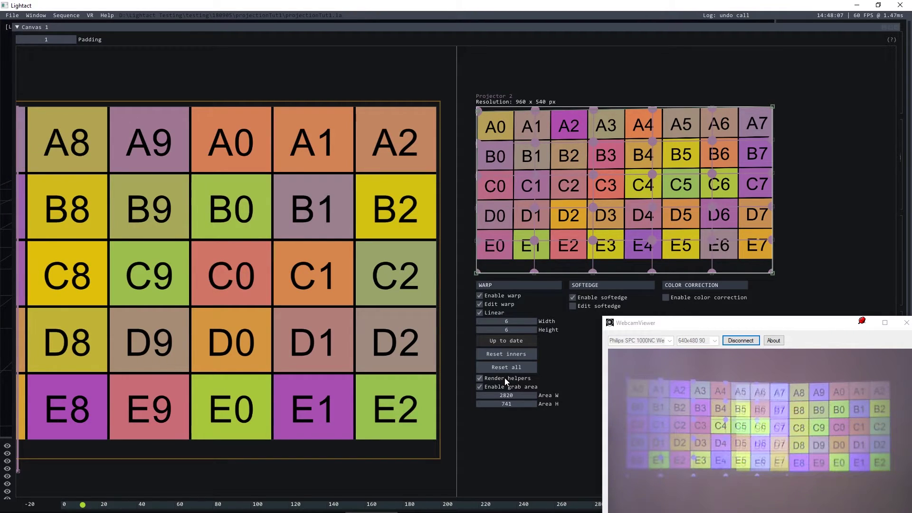
double_click(509, 320)
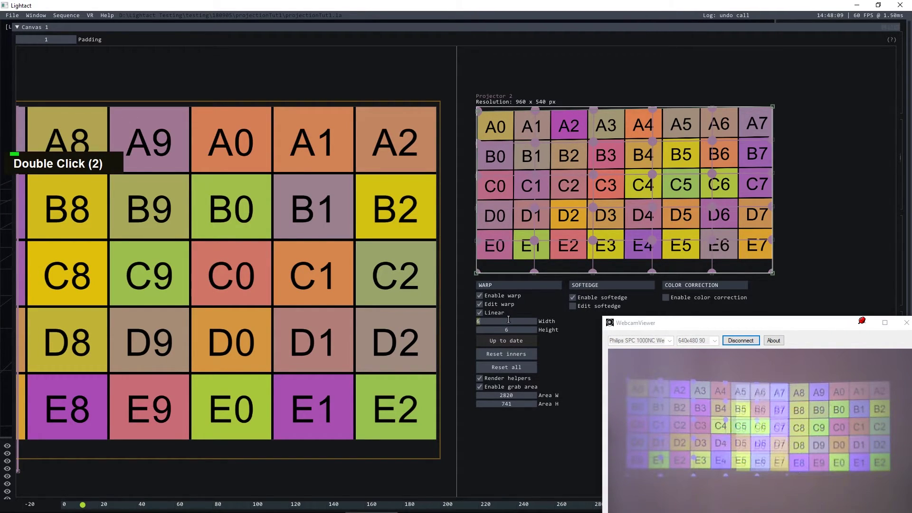
type("4")
key("Tab")
type("4")
left_click(515, 340)
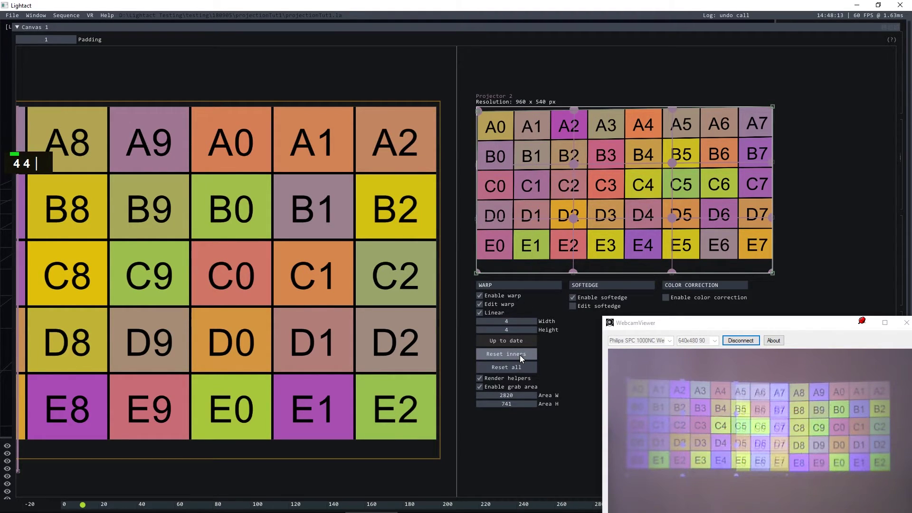
Turn off Projector 2's render helpers and grab area, and move its upper-left warp corner to about 0.000, 0.074.
left_click(508, 377)
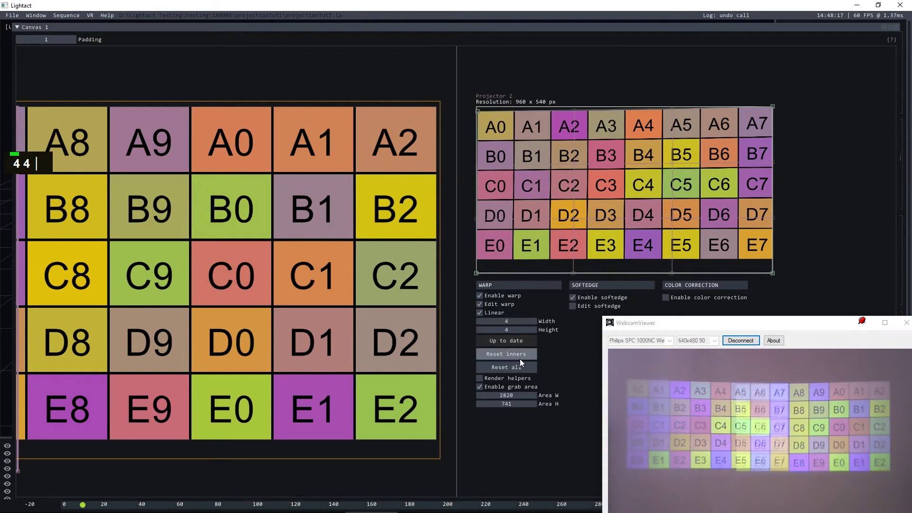
left_click(517, 387)
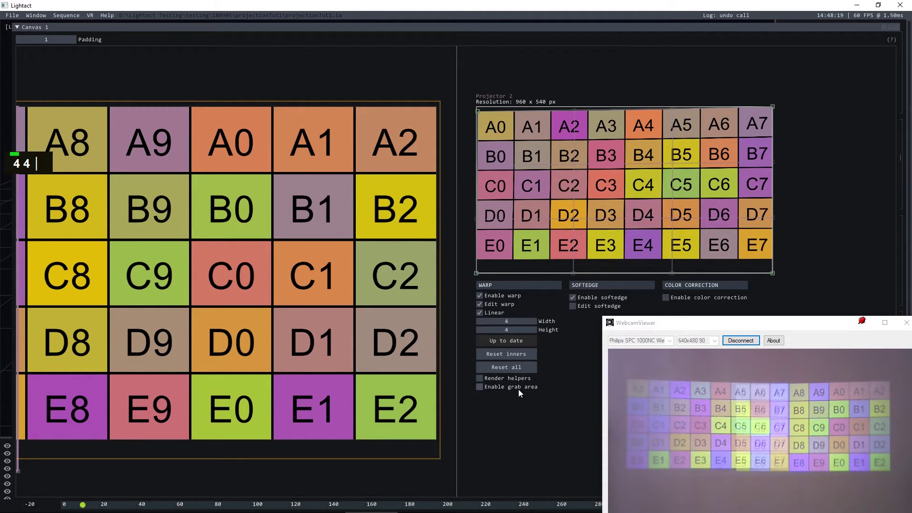
left_click(505, 354)
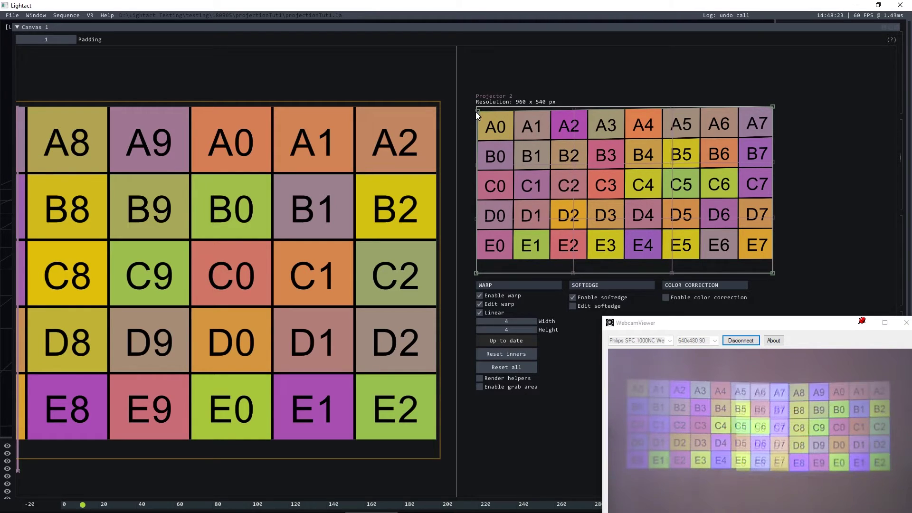
left_click_drag(478, 110, 477, 121)
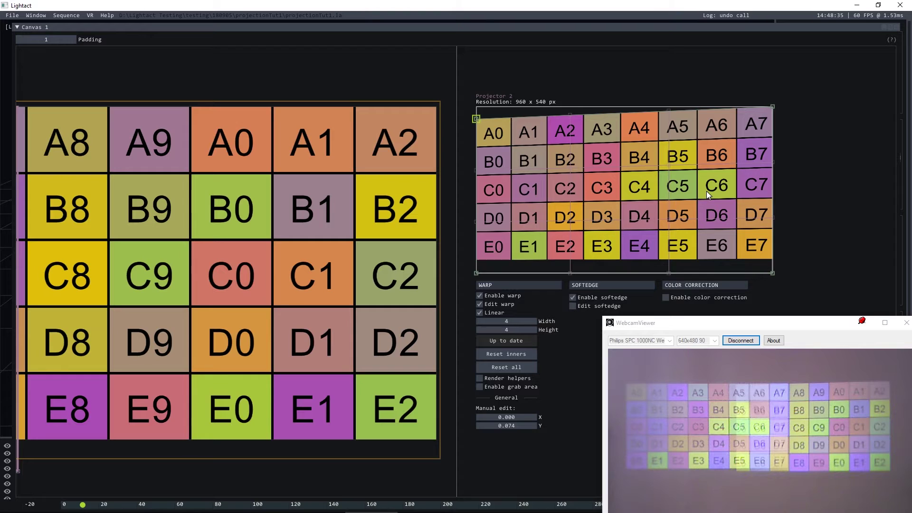
Edit Projector 1's warp with reset inner points, moving its upper-right corner to about 0.998, 0.034.
scroll(706, 191, "down", 1)
double_click(305, 244)
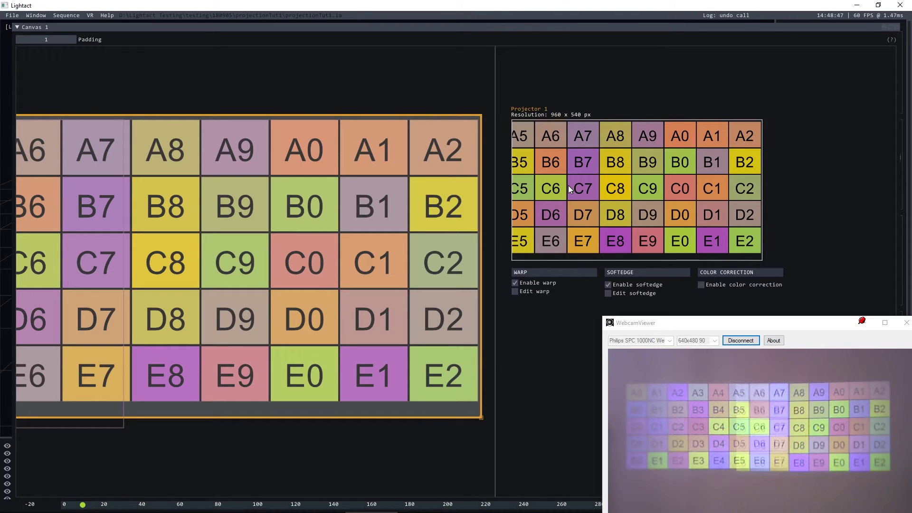
left_click(528, 294)
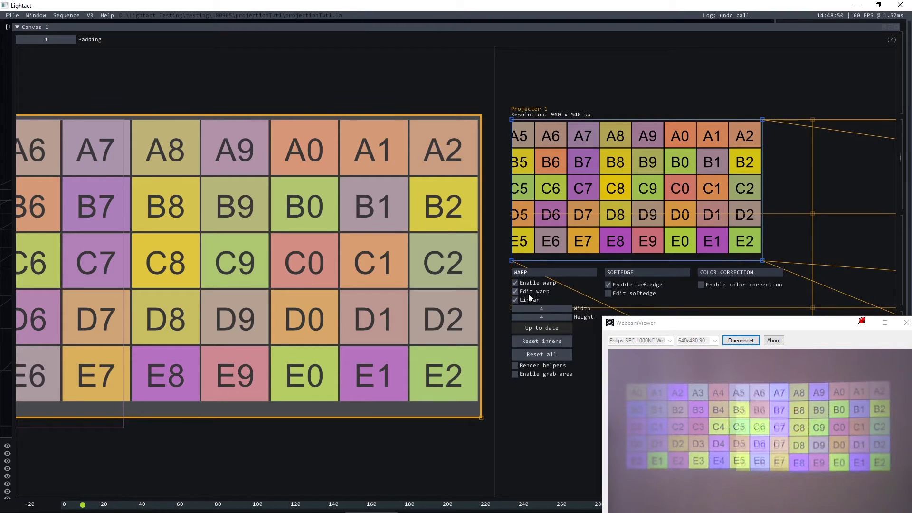
left_click(539, 345)
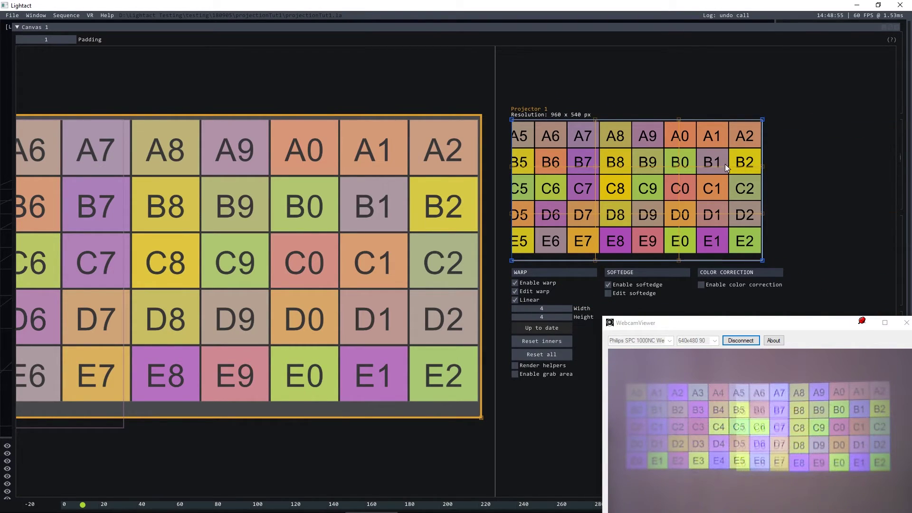
scroll(765, 148, "up", 1)
left_click_drag(761, 117, 762, 130)
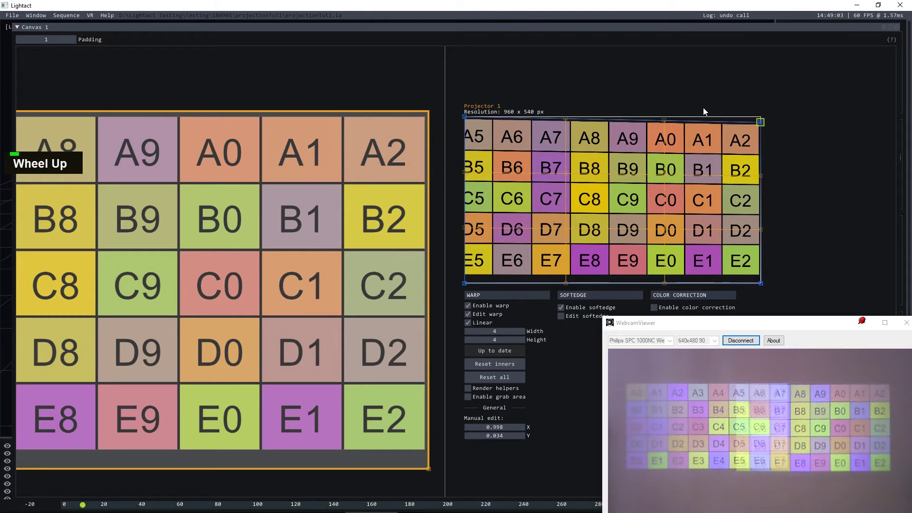
Move Projector 2's upper-right warp corner to about 1.000, 0.016.
scroll(746, 170, "down", 2)
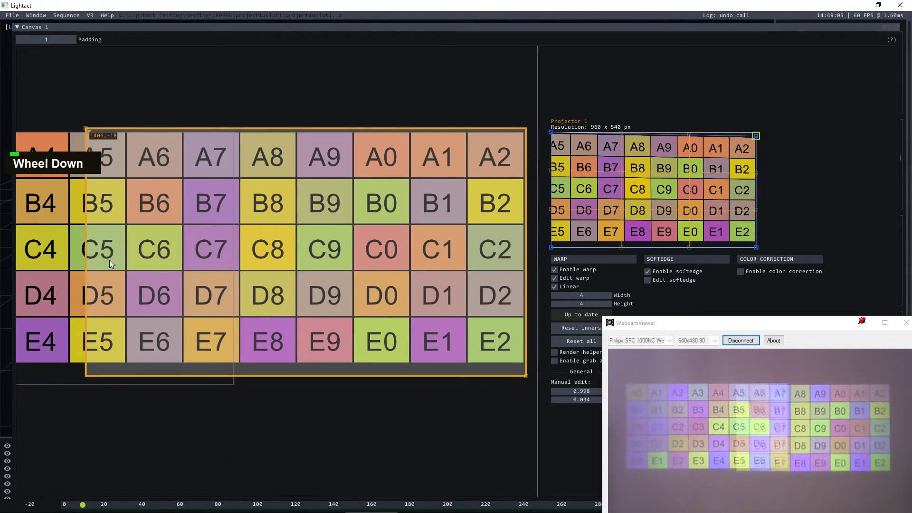
double_click(779, 133)
left_click_drag(757, 129, 758, 135)
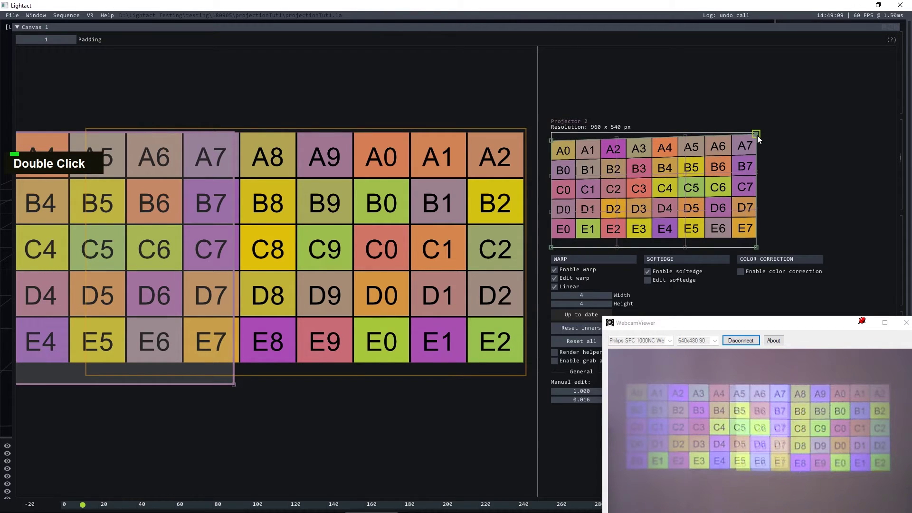
Move Projector 1's lower-left warp corner to about -0.009, 0.967 and its lower-right corner to about 0.991, 0.975.
double_click(433, 291)
left_click_drag(552, 248, 550, 246)
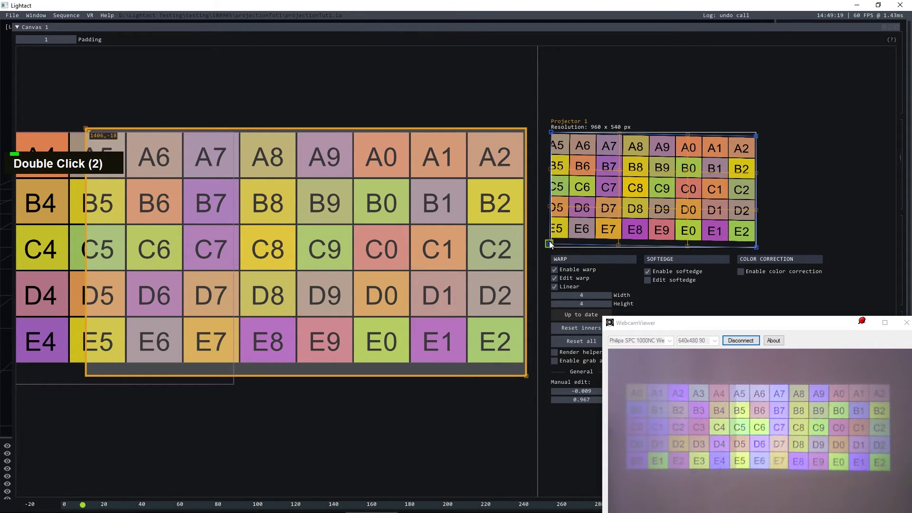
left_click(756, 247)
left_click_drag(757, 248, 755, 243)
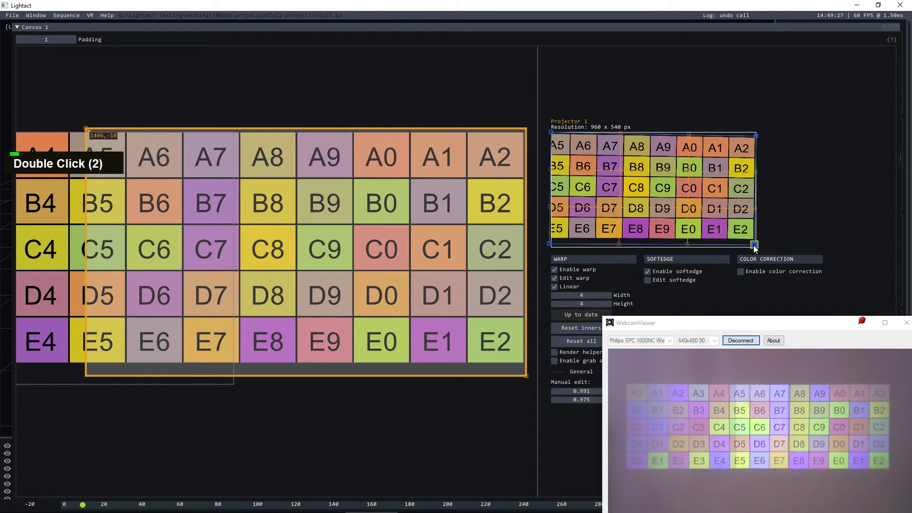
Nudge Projector 1's lower-right warp corner in fine increments to 0.981, 0.963.
key("Up")
key("Up")
key("Up")
key("Up")
key("Down")
key("Down")
key("Right")
key("Down")
key("Left")
key("Right")
key("Down")
key("Right")
key("Right")
key("Left")
key("Left")
key("Left")
key("Left")
key("Left")
key("Up")
key("Up")
key("Left")
key("Up")
key("Left")
key("Left")
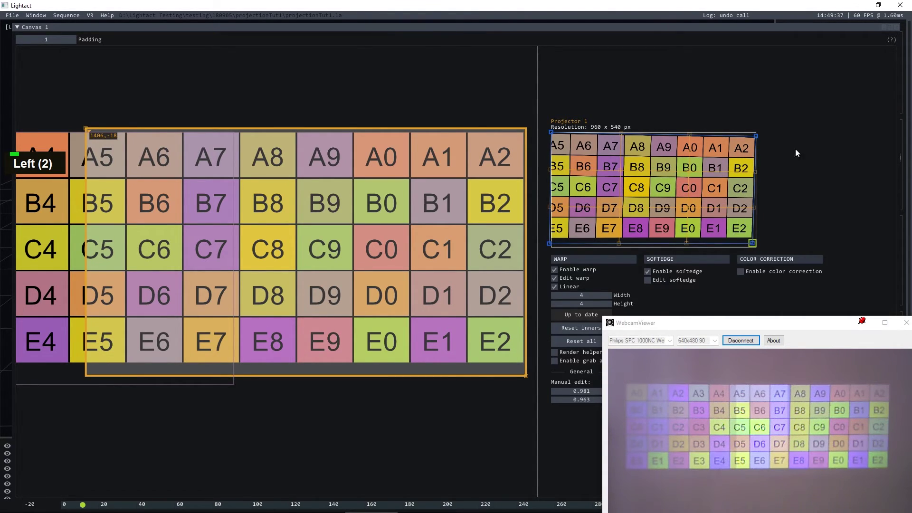
Nudge Projector 1's upper-right warp corner slightly to the left.
left_click(755, 136)
key("Left")
scroll(808, 207, "down", 1)
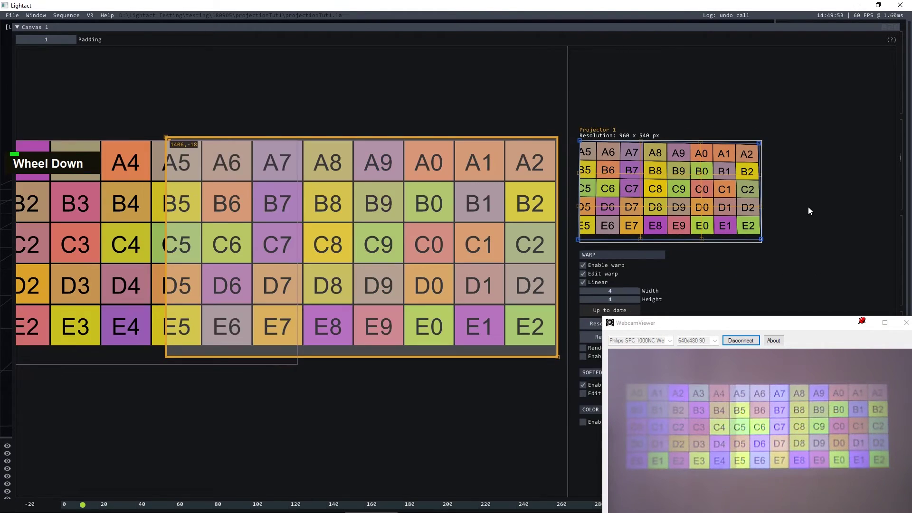
Set Projector 1 to output white instead of the canvas content.
scroll(667, 195, "up", 1)
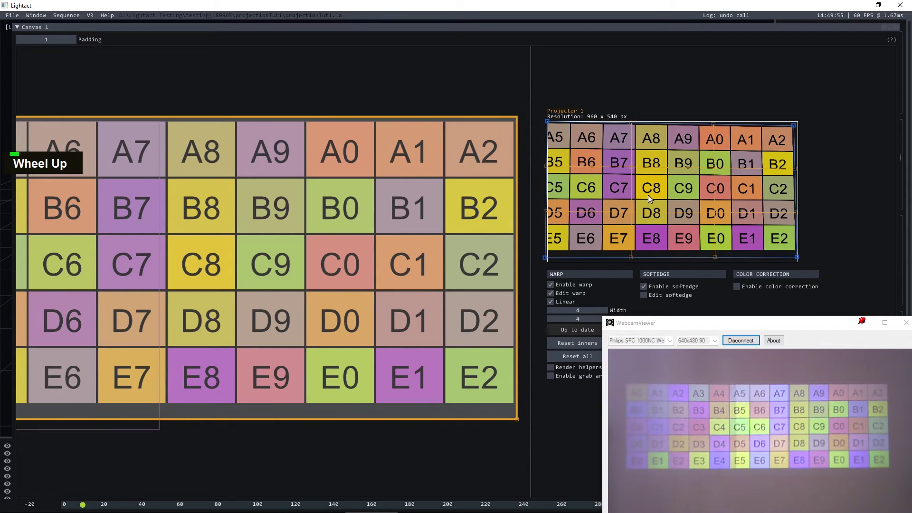
scroll(85, 190, "down", 2)
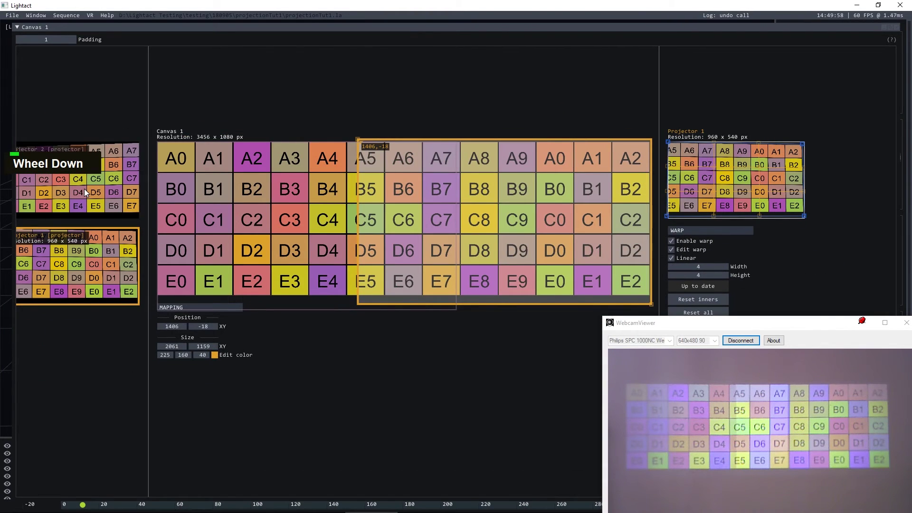
right_click(111, 275)
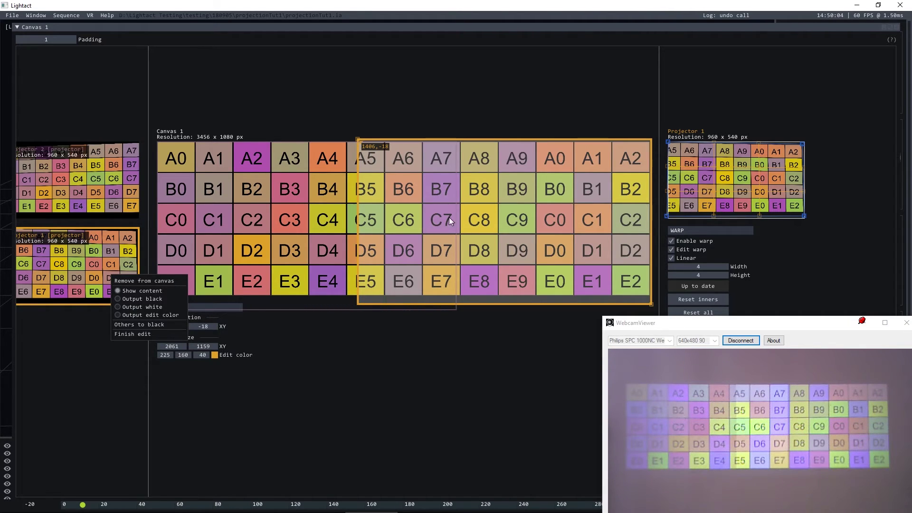
right_click(523, 214)
right_click(531, 202)
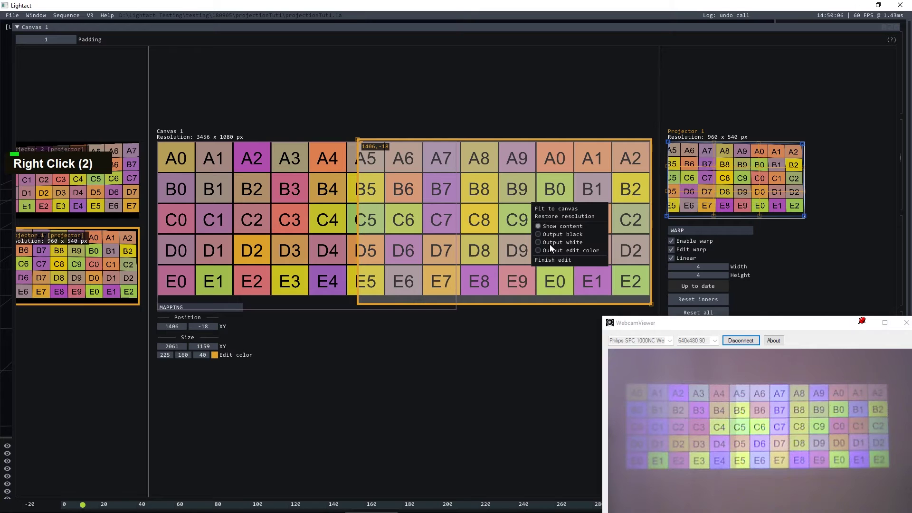
left_click(550, 243)
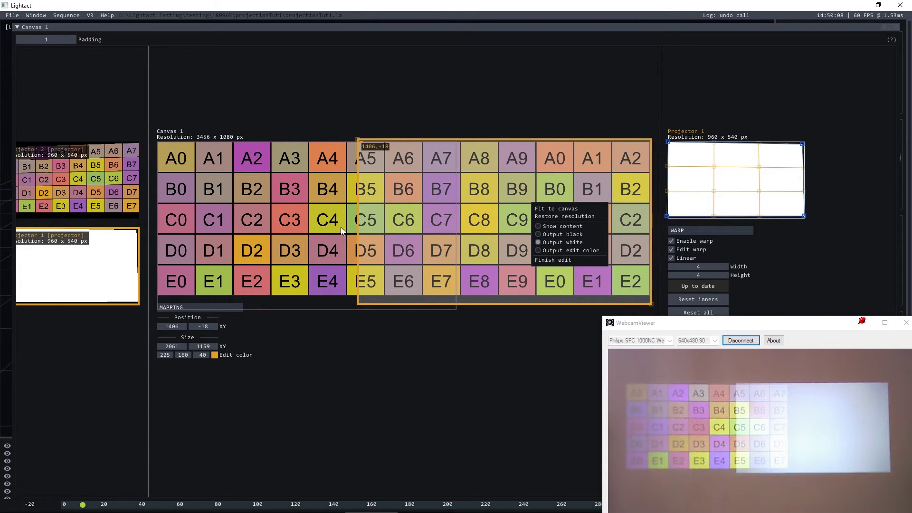
Select Projector 2 and set it to output white as well.
double_click(72, 181)
right_click(72, 181)
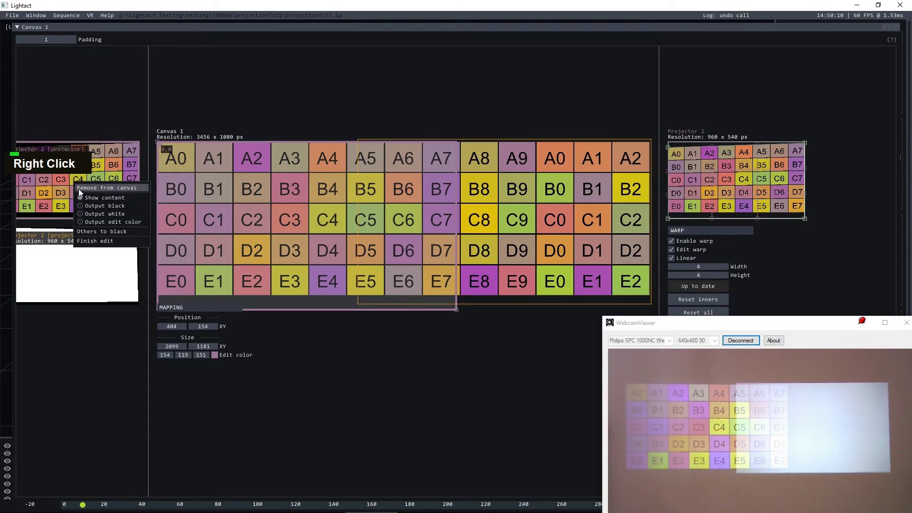
left_click(88, 215)
left_click(276, 90)
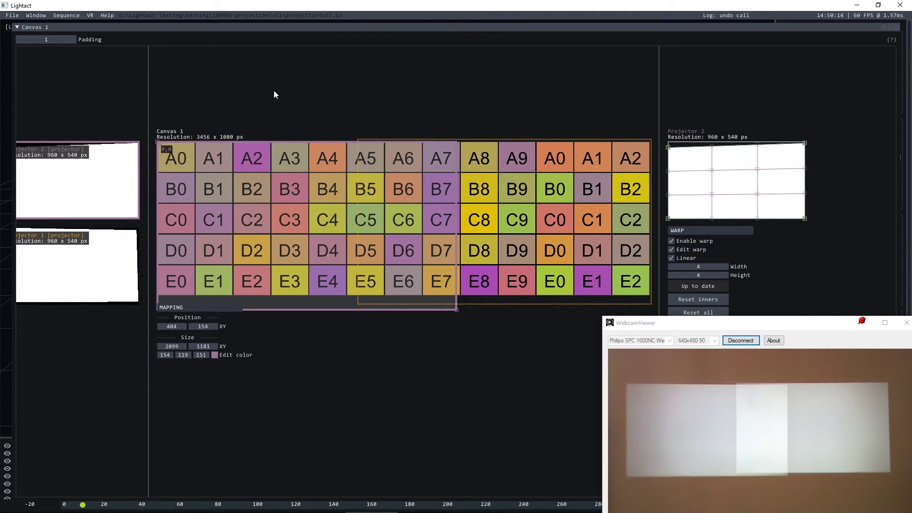
Enable soft-edge editing on Projector 2 and give its right edge a blend with F about 0.269 and Q about 0.172.
scroll(871, 227, "up", 3)
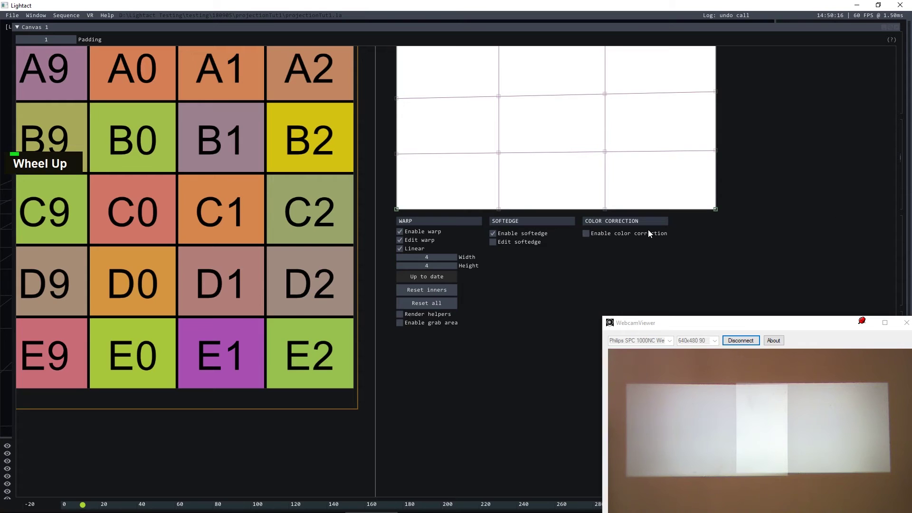
left_click(520, 241)
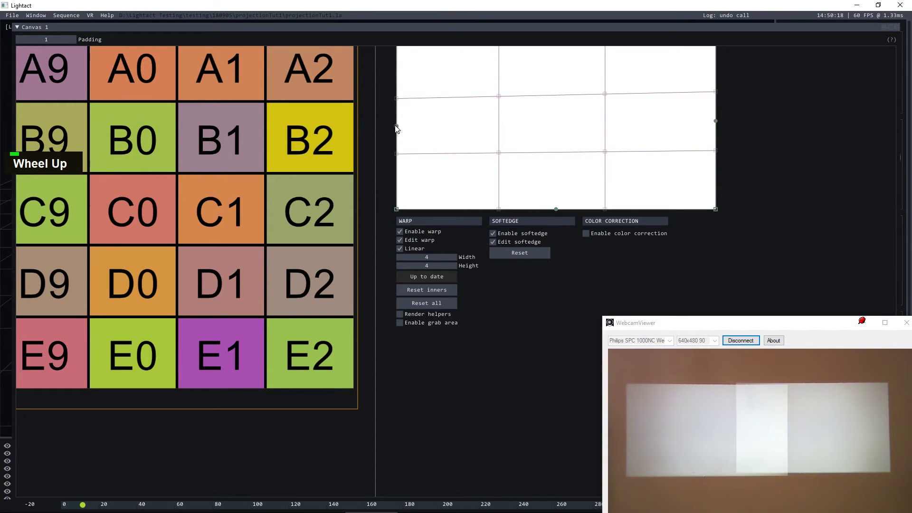
scroll(754, 215, "down", 1)
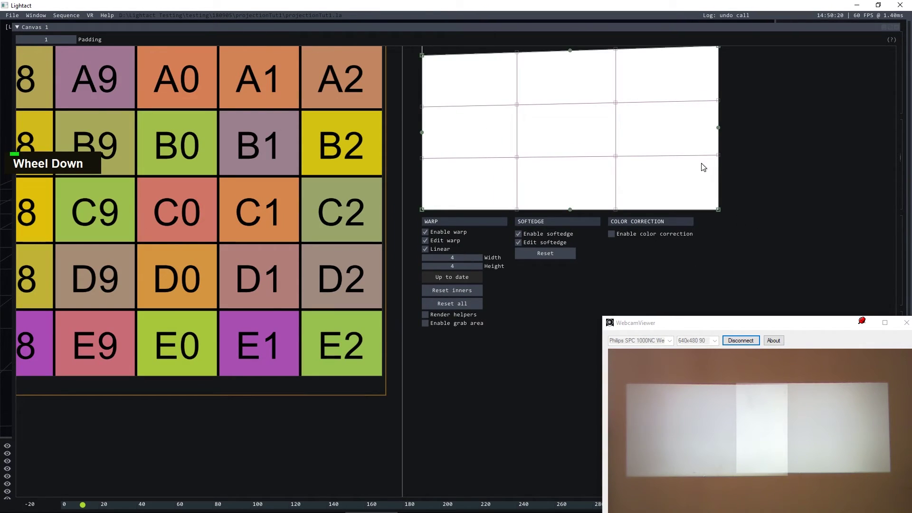
left_click_drag(719, 128, 638, 136)
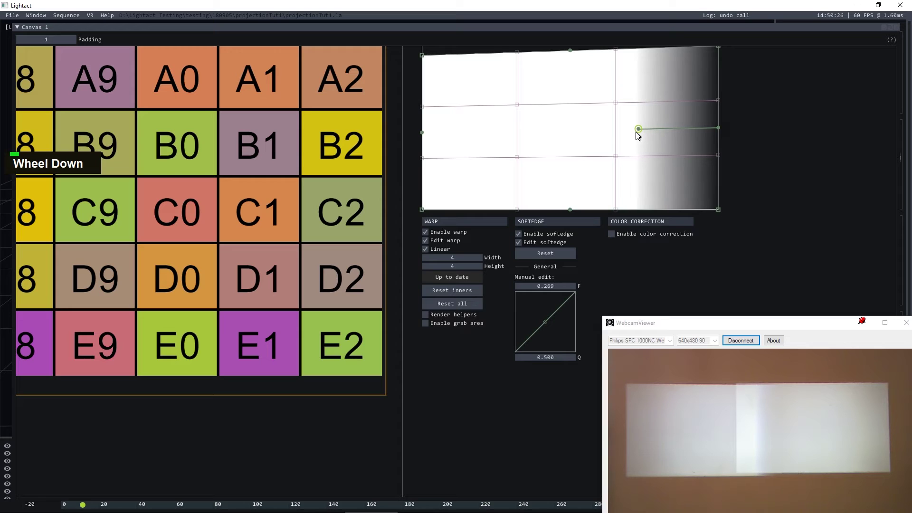
left_click_drag(545, 323, 526, 307)
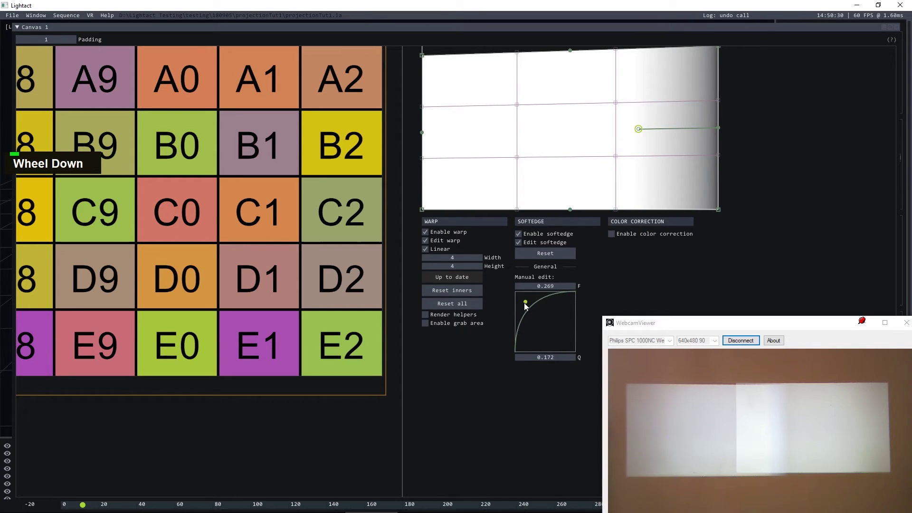
Enable soft-edge editing on Projector 1, pull a blend in from its left edge, and bow the blend curve upward.
scroll(821, 235, "down", 1)
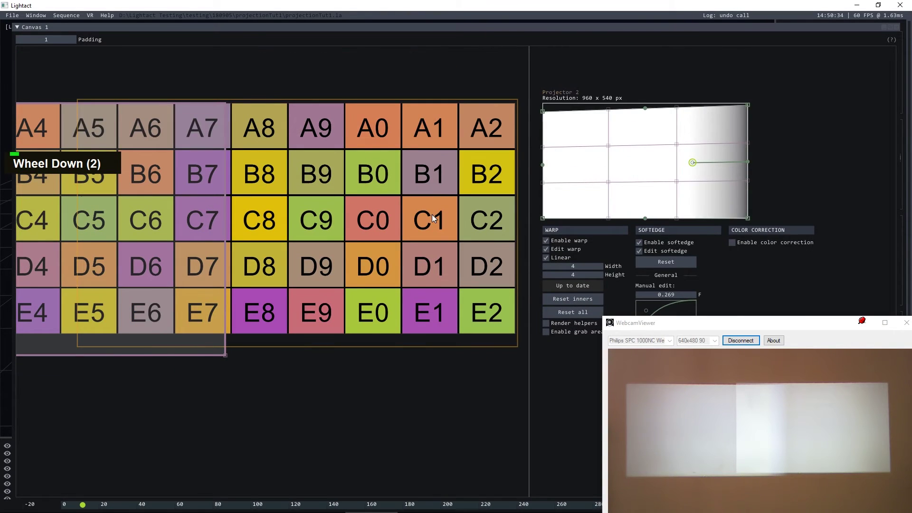
double_click(432, 214)
left_click(646, 251)
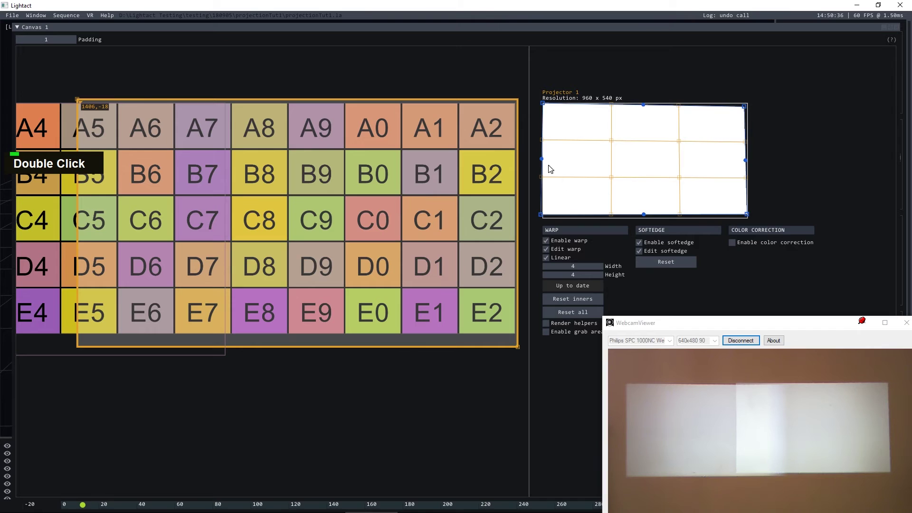
left_click_drag(542, 159, 591, 159)
scroll(701, 72, "down", 2)
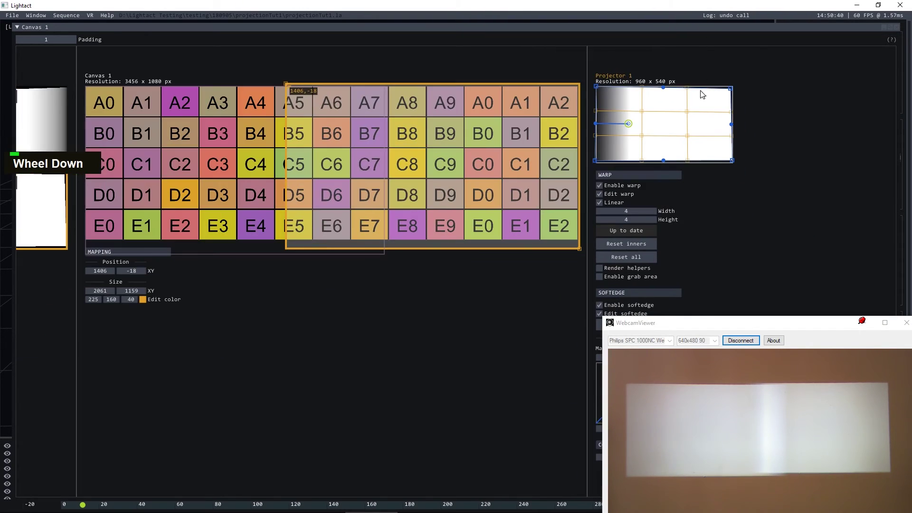
scroll(704, 270, "up", 3)
left_click_drag(627, 191, 609, 171)
Widen the blend on Projector 1's left edge to an F value of about 0.457.
scroll(610, 171, "down", 2)
scroll(609, 171, "up", 3)
left_click_drag(588, 126, 633, 125)
scroll(634, 125, "down", 1)
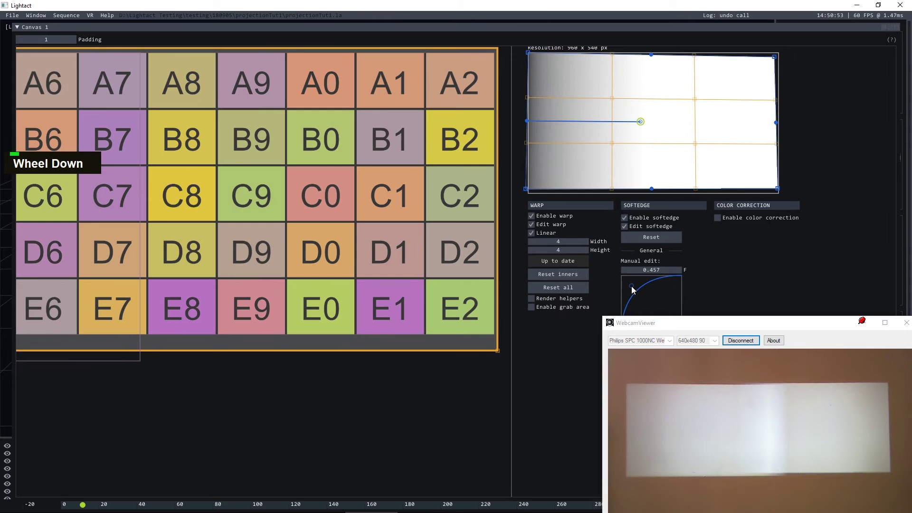
Select Projector 2 and widen the soft-edge blend on its right edge.
double_click(87, 362)
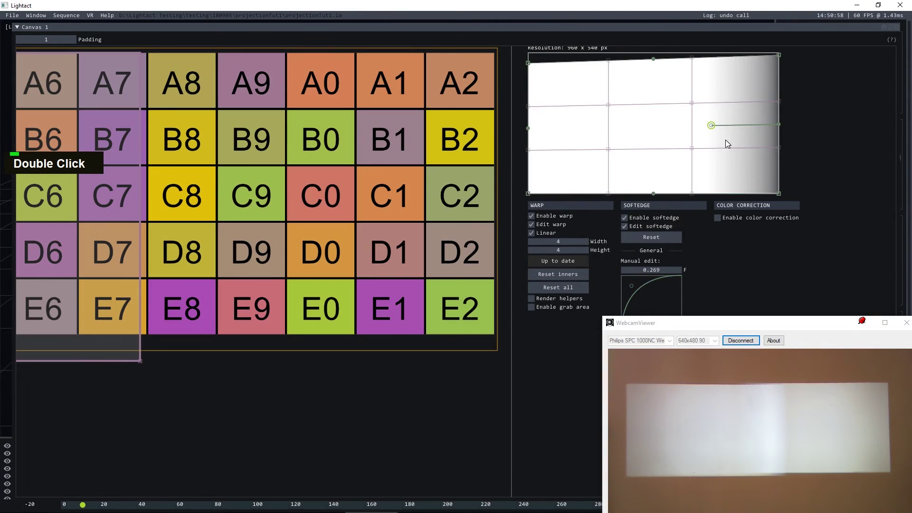
left_click_drag(712, 125, 664, 138)
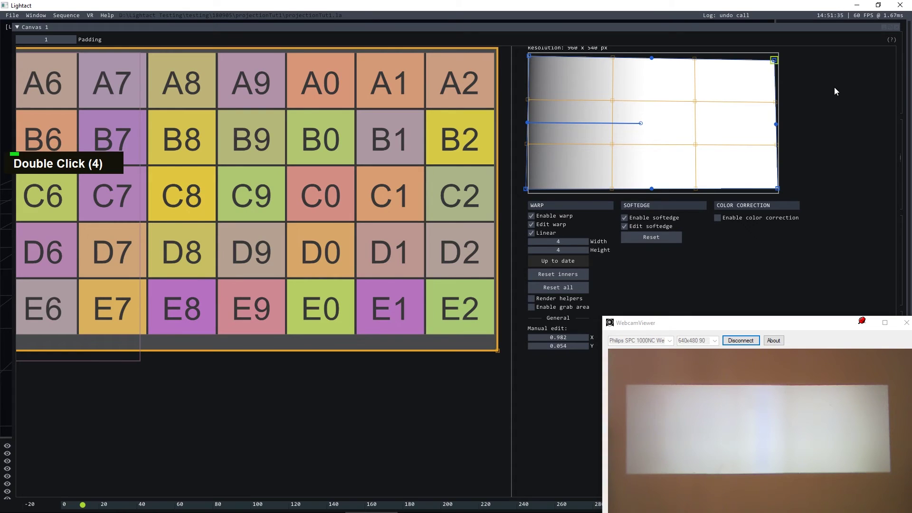
Finish the soft-edge adjustment on Projector 1 and switch both Projector 2 and Projector 1 from white output to showing content.
left_click(641, 125)
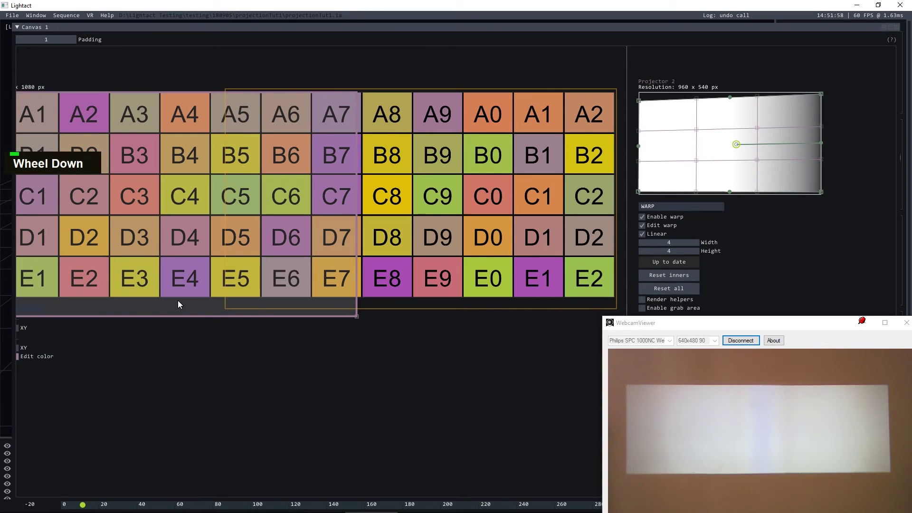
right_click(178, 304)
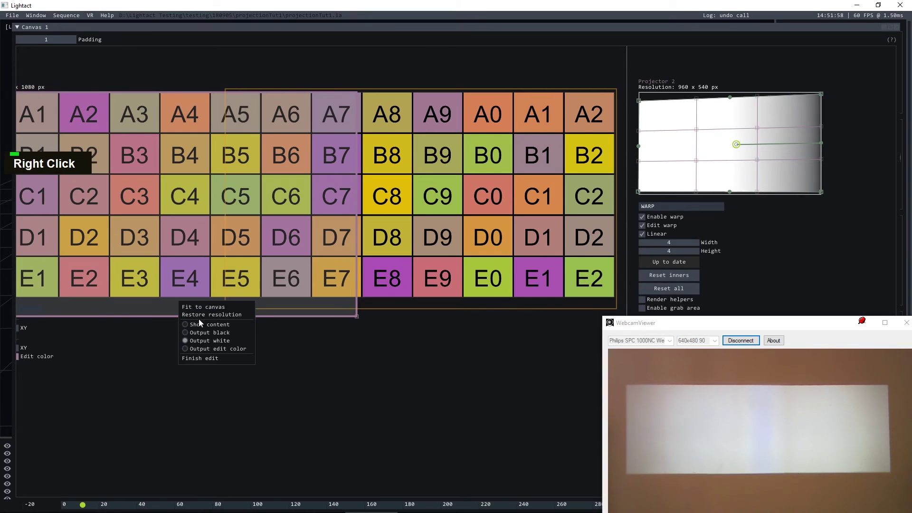
left_click(201, 322)
right_click(392, 292)
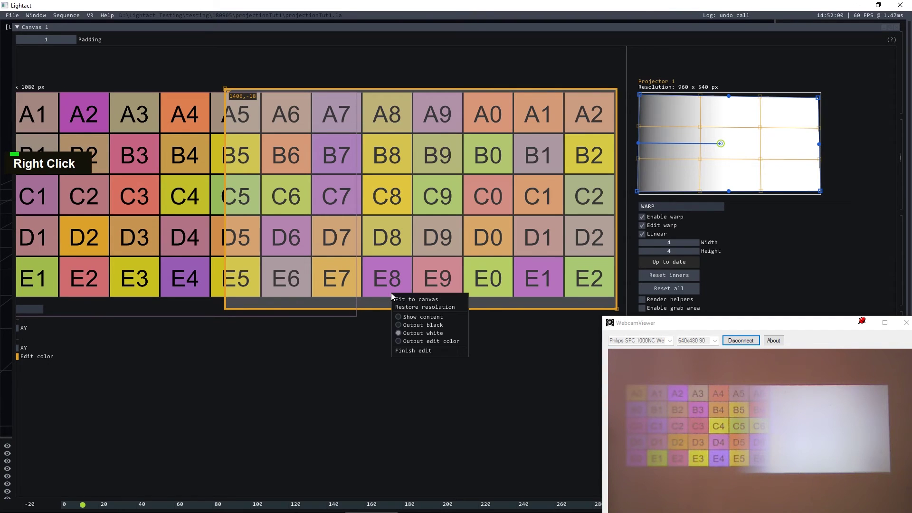
left_click(418, 317)
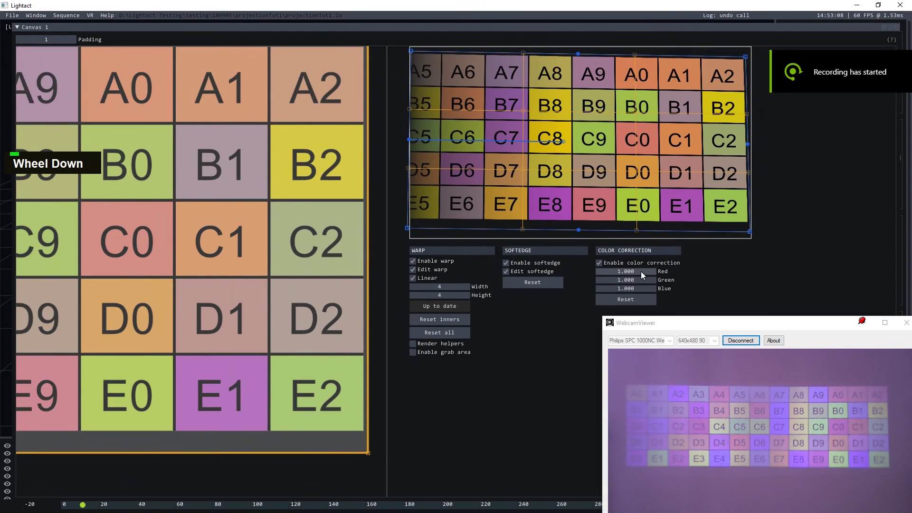
Try a red color correction of 0.750 on Projector 1, and set it back to 1.
scroll(640, 272, "up", 2)
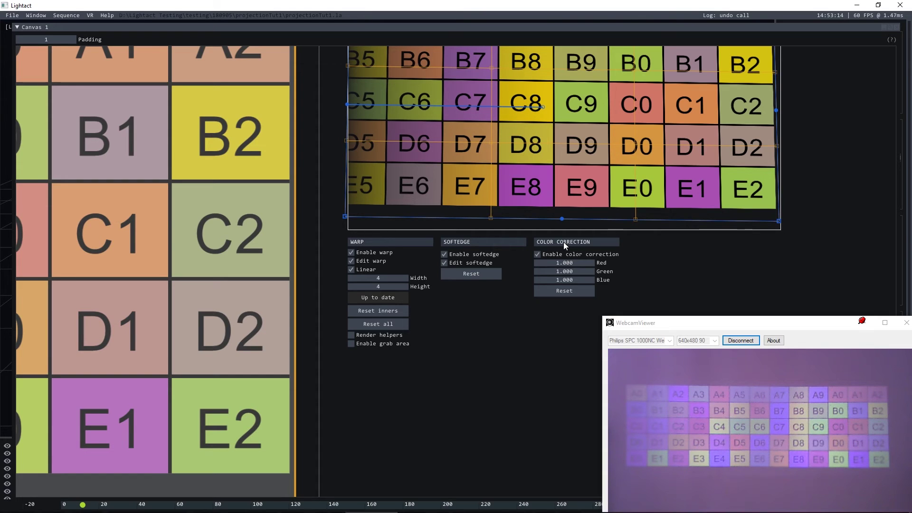
left_click_drag(578, 265, 459, 304)
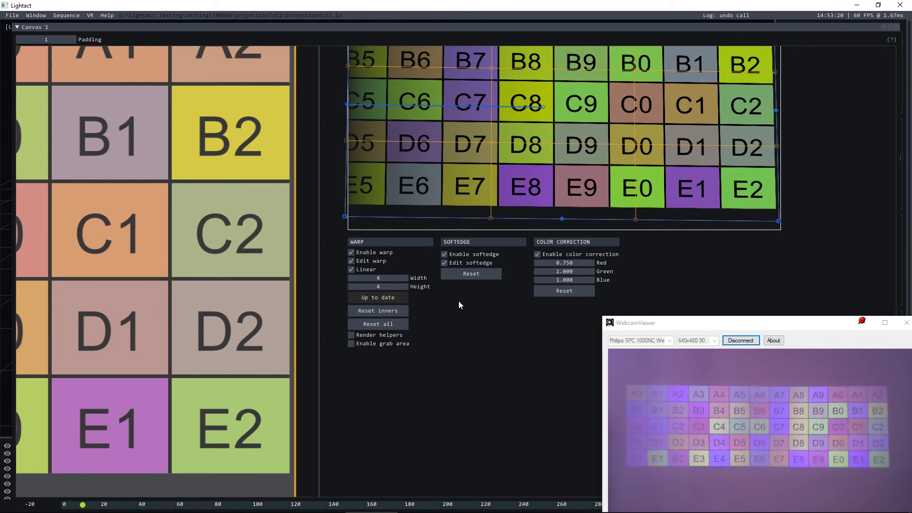
double_click(559, 263)
type("1")
key("Return")
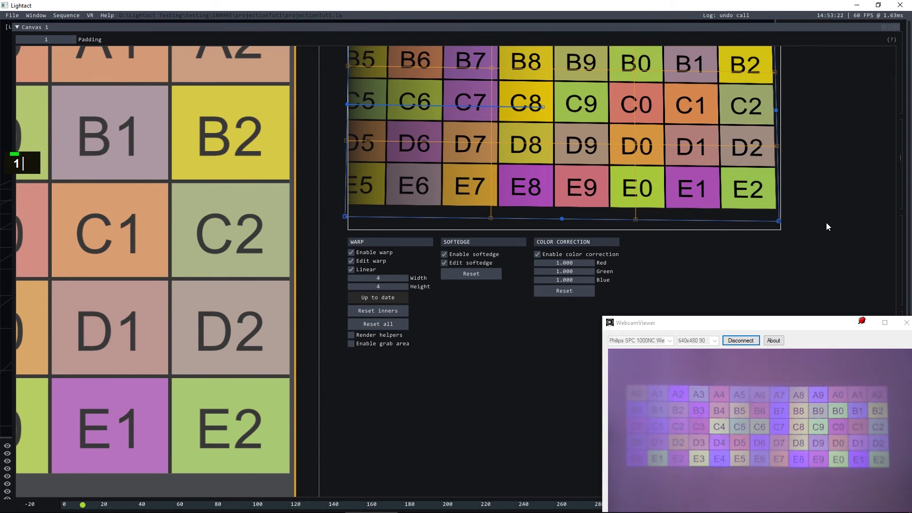
Leave the canvas editor and, in the mainContent layer, replace the test image feeding the render node's Texture with the Spout listener output.
left_click(892, 27)
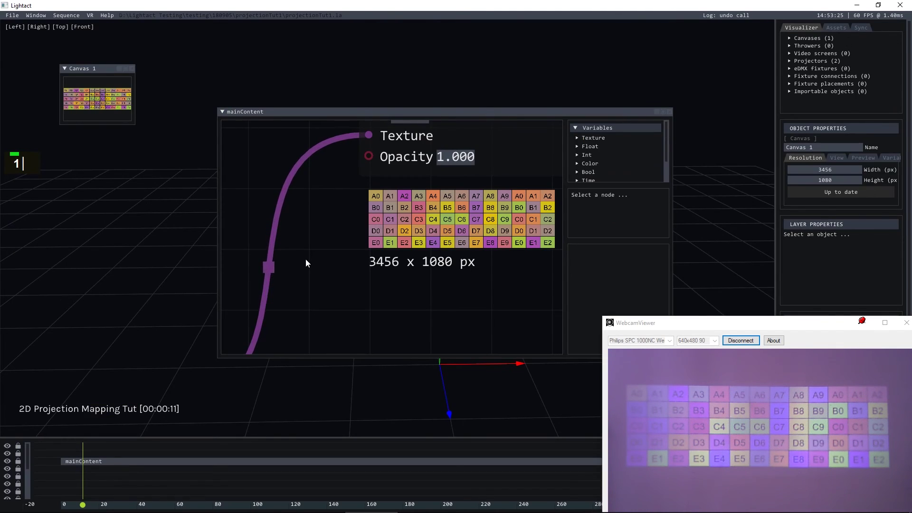
double_click(166, 460)
scroll(476, 275, "down", 5)
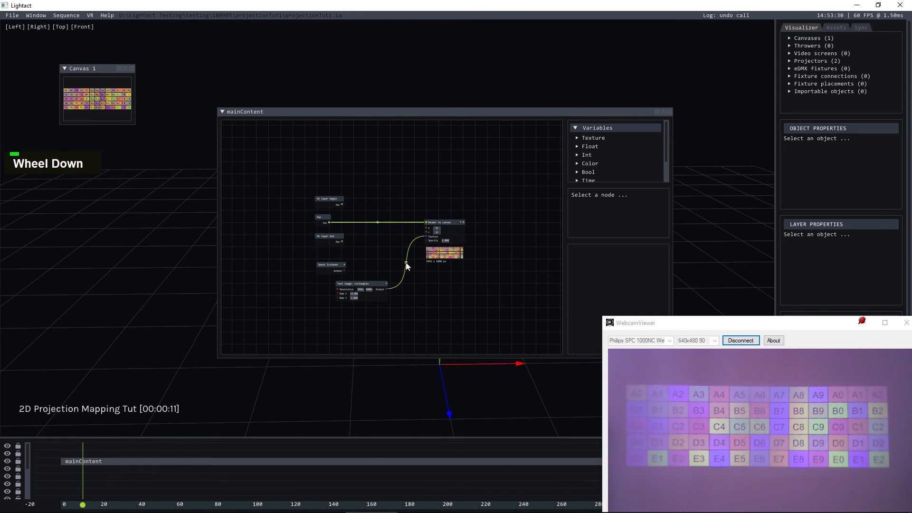
key("Delete")
scroll(365, 259, "up", 5)
left_click_drag(312, 290, 518, 205)
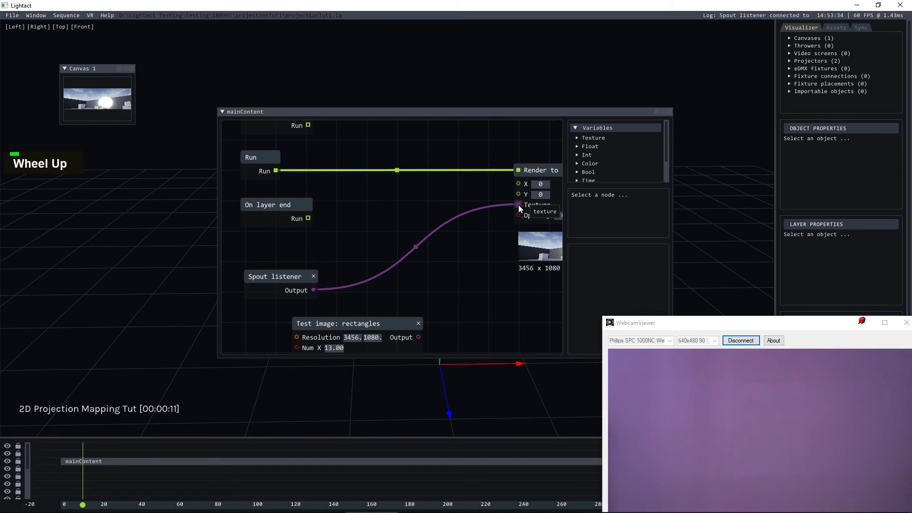
left_click(369, 327)
left_click(425, 283)
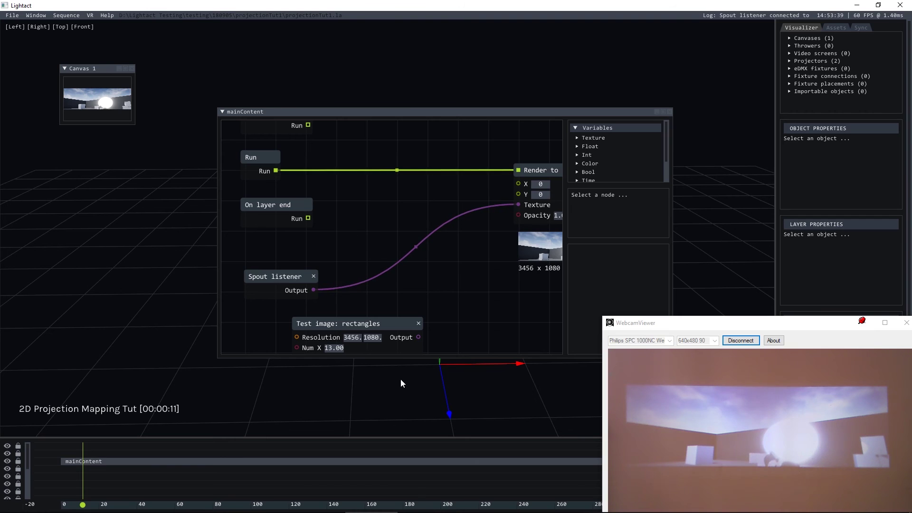
Switch to the running laTutorial game window and move through the scene to check the live content on the blended projection.
mouse_move(413, 511)
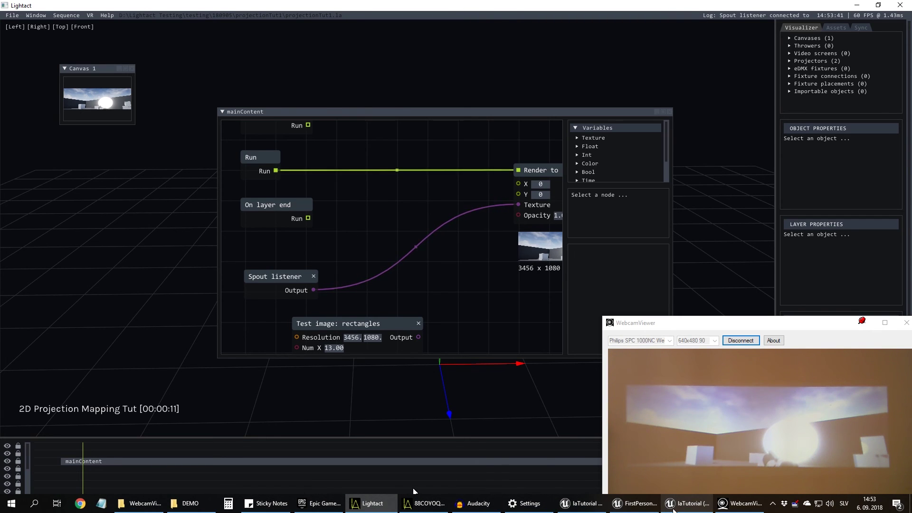
left_click(674, 511)
left_click(460, 270)
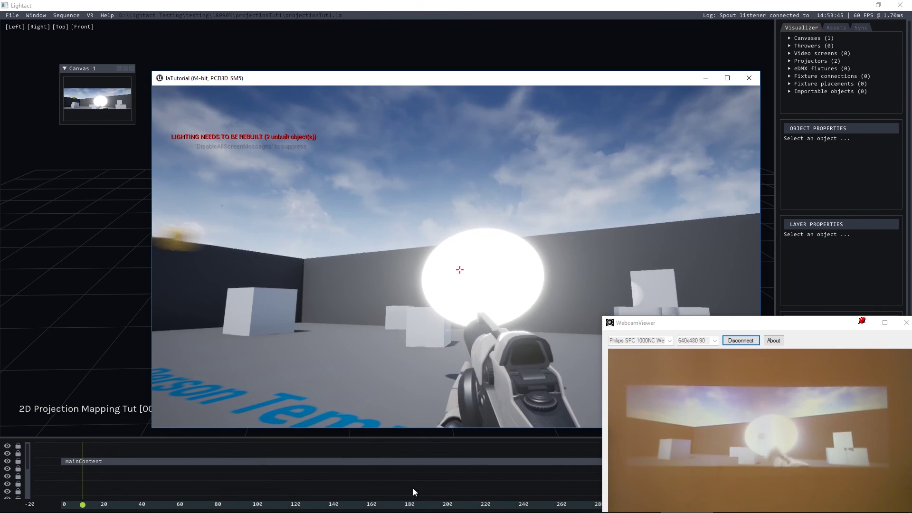
double_click(460, 270)
key("d")
key("d")
key("w")
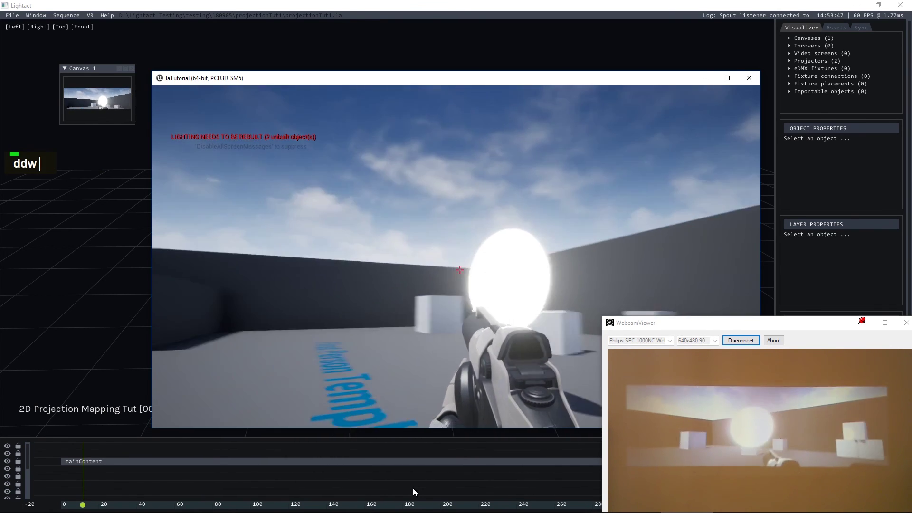
key("w")
key("d")
key("a")
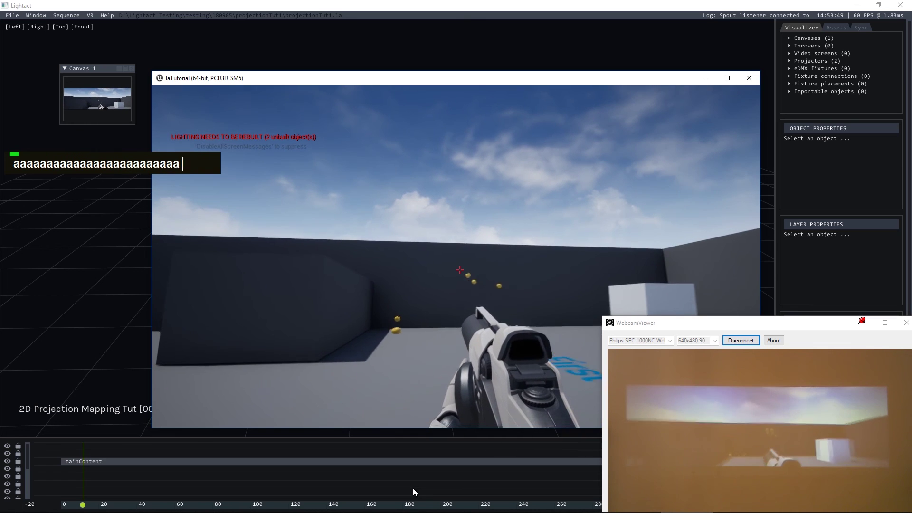
key("a")
key("w")
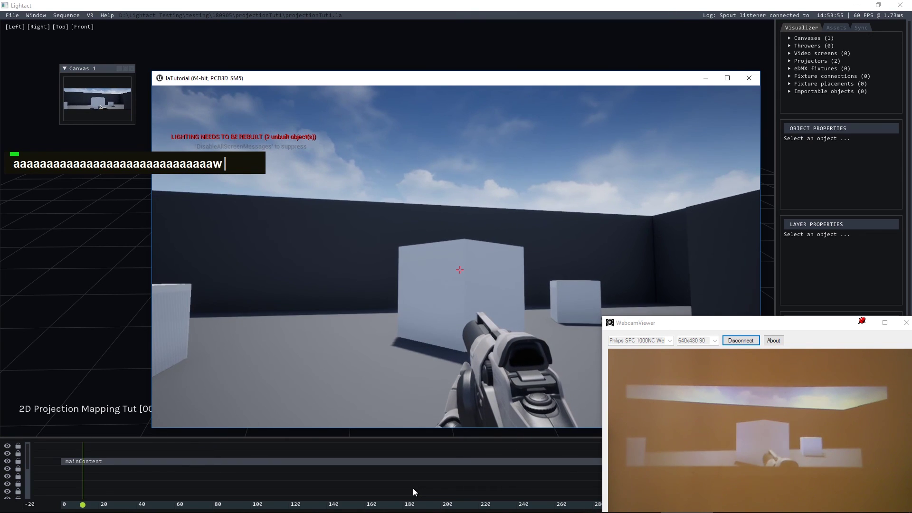
double_click(413, 488)
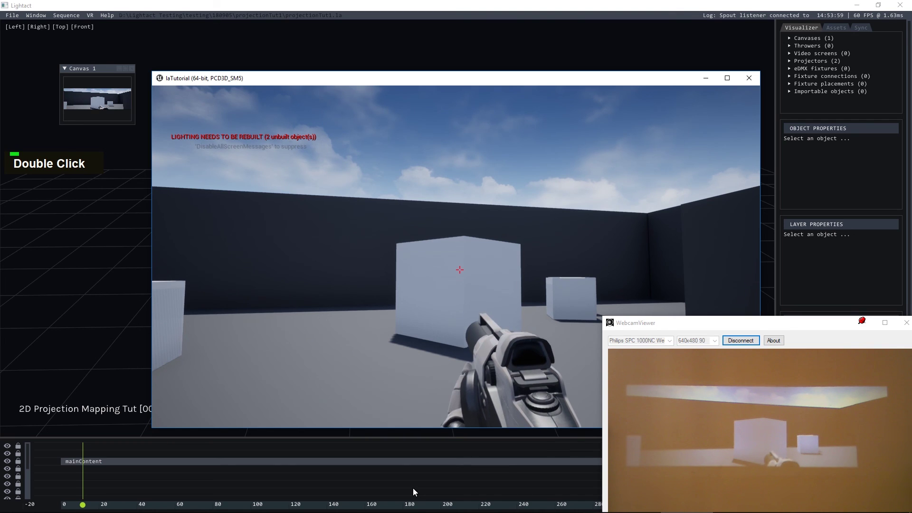
key("ctrl")
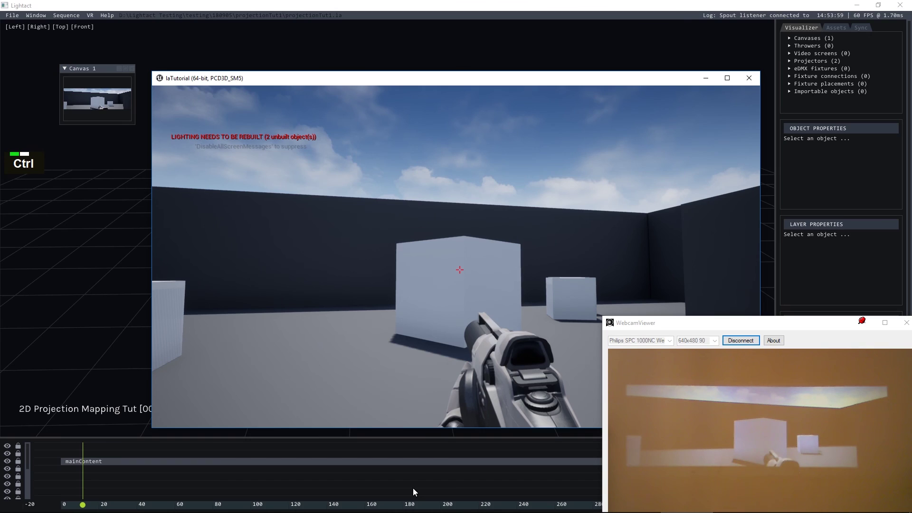